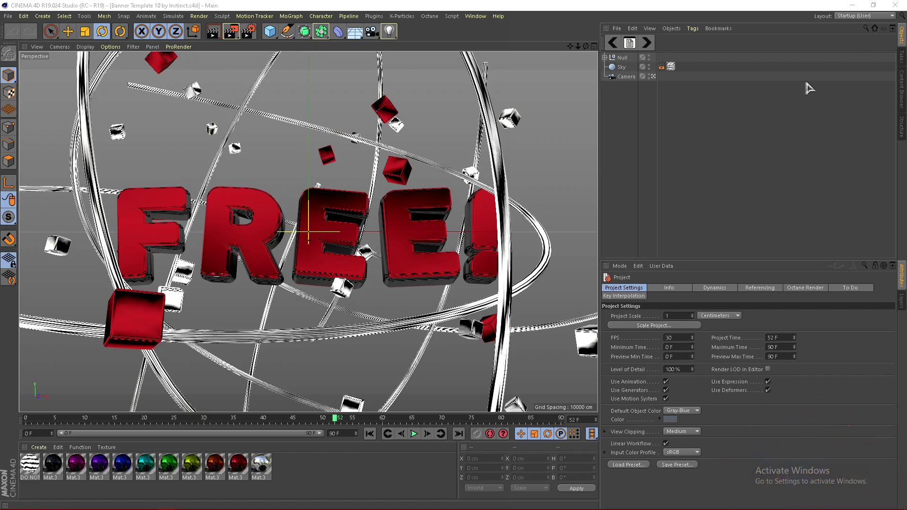
click(327, 473)
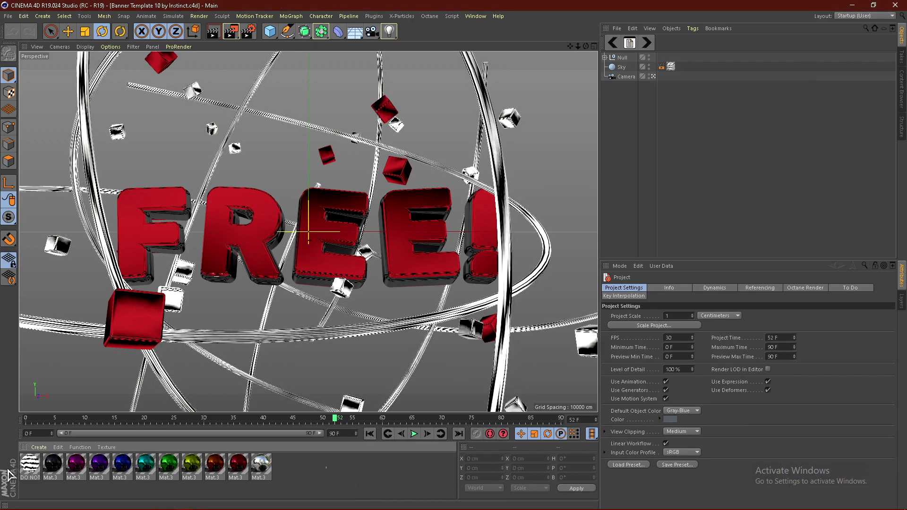
drag(25, 469, 326, 475)
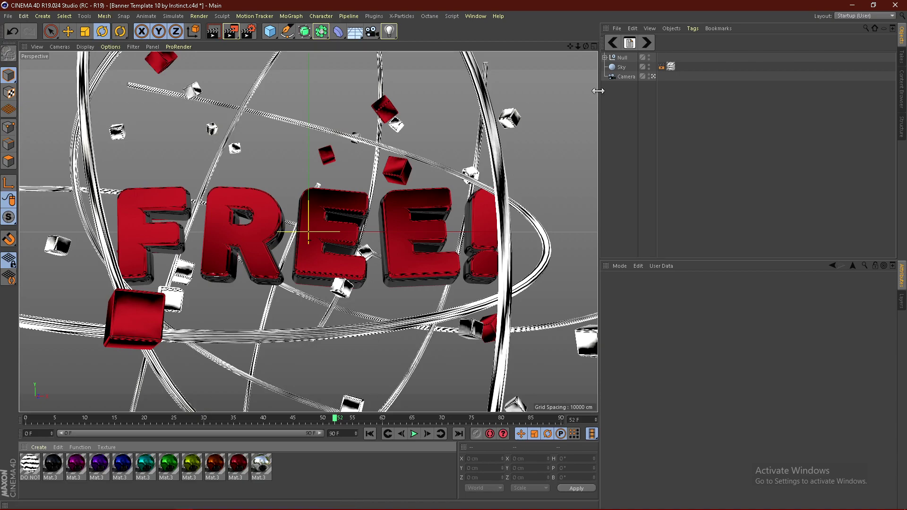
Step: Change the text of both MoText objects in the Text group to "NAME!"
click(605, 58)
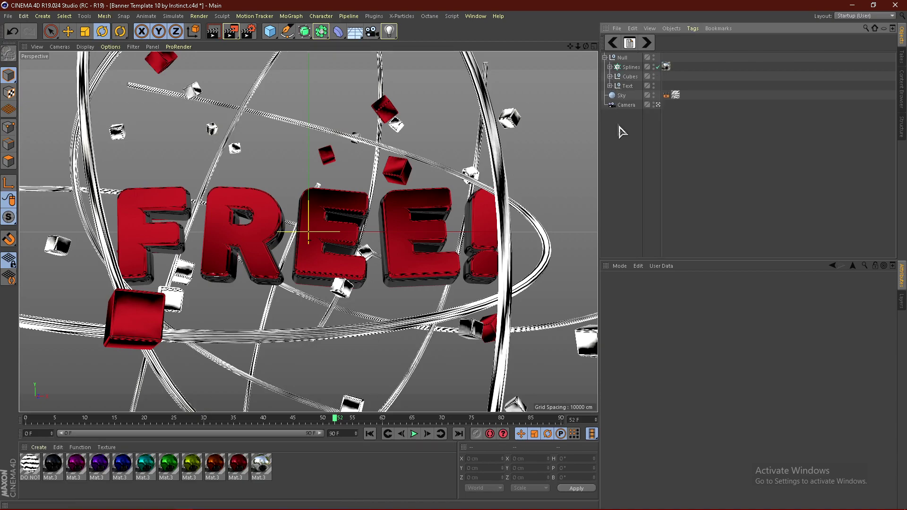
click(610, 86)
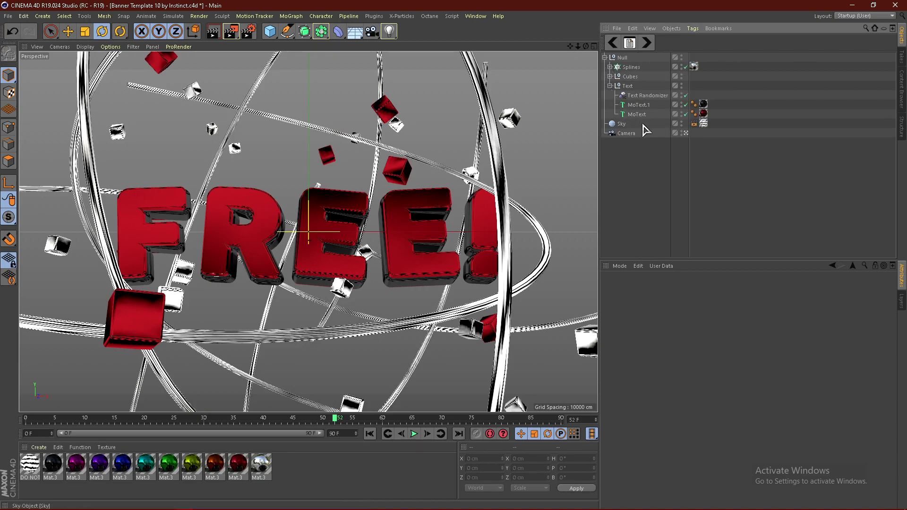
click(635, 105)
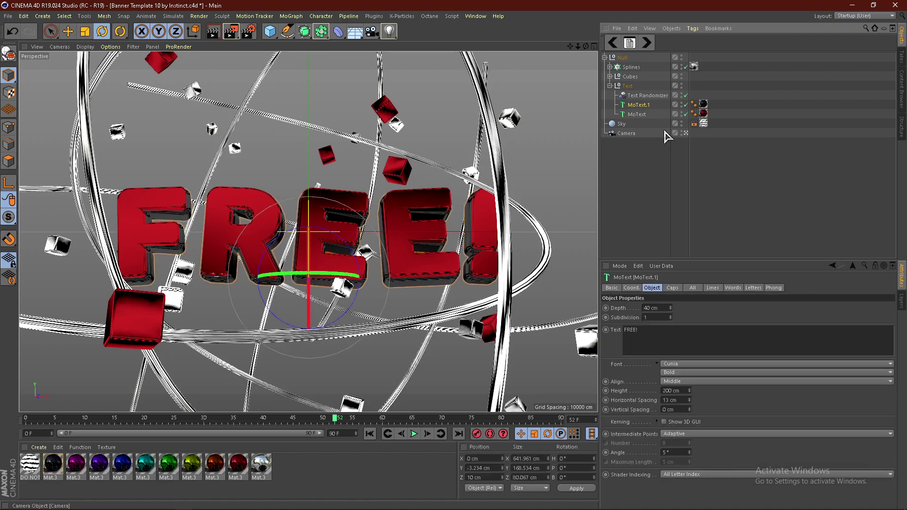
ctrl+click(637, 114)
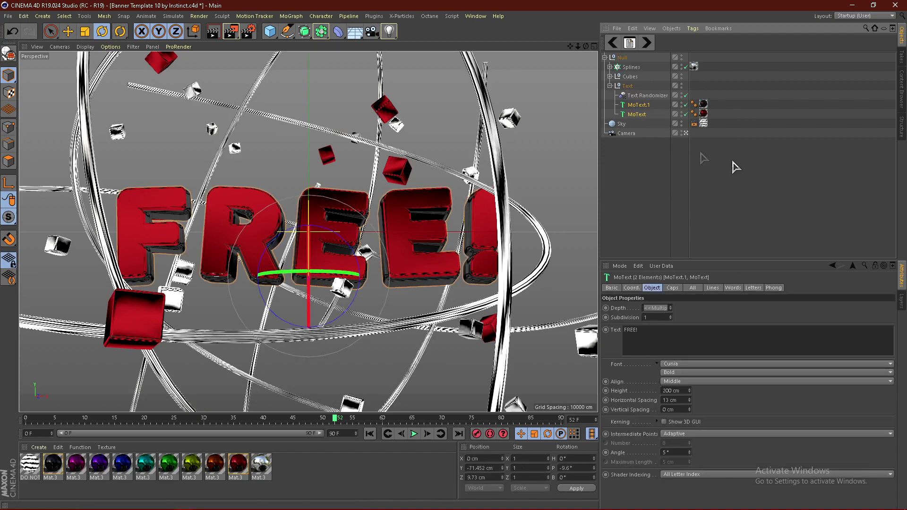
click(648, 332)
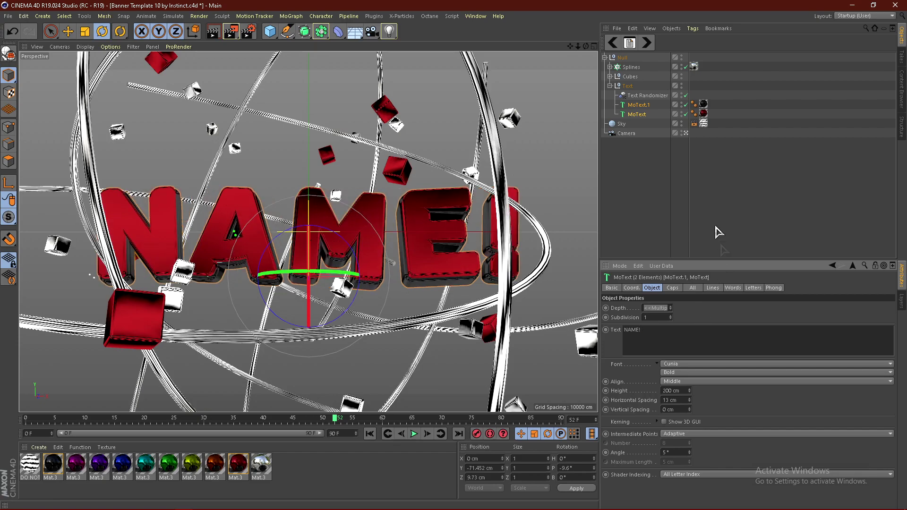
Step: Browse the available fonts for the two selected MoText objects
click(688, 362)
scroll(716, 361, down, 15)
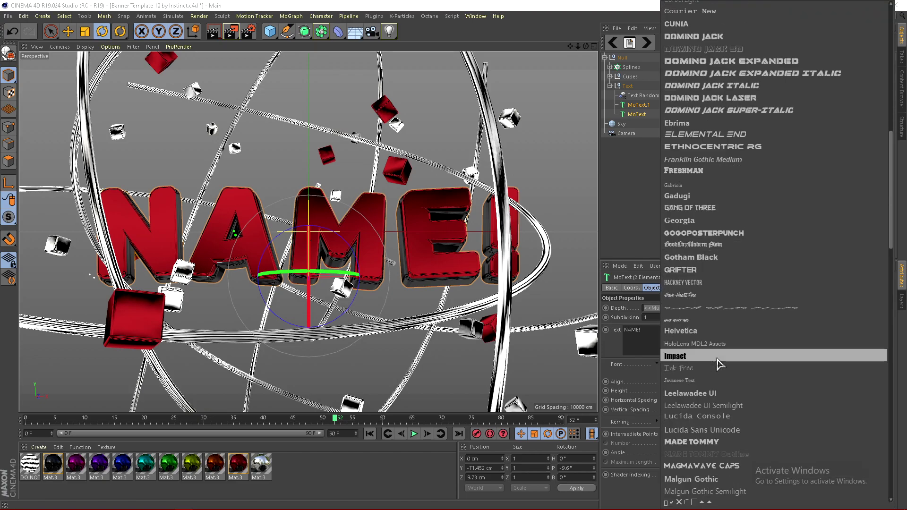
scroll(716, 361, up, 15)
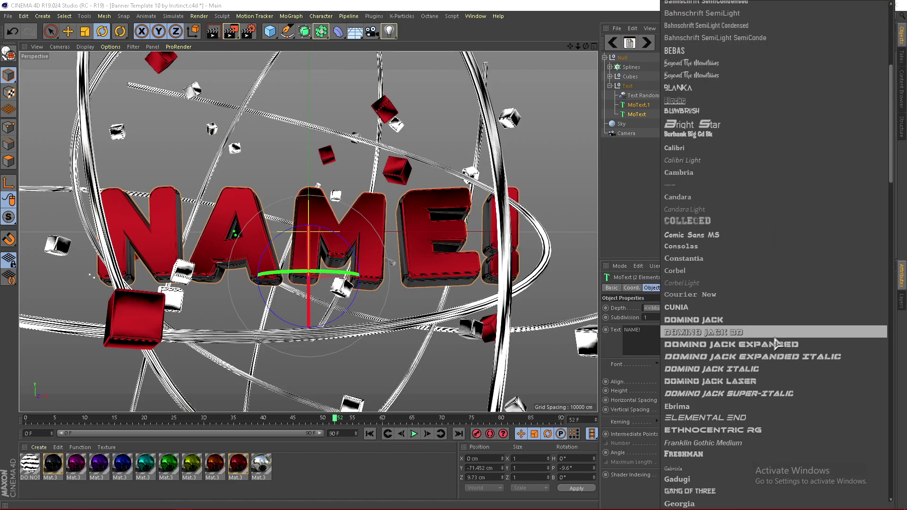
click(756, 315)
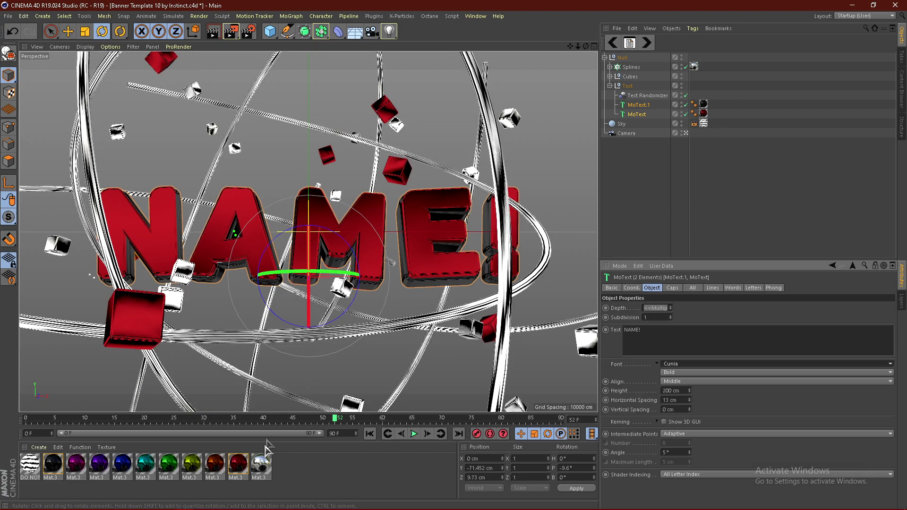
Step: Preview a few colour materials and replace the red material on the MoText object with the blue one
click(216, 466)
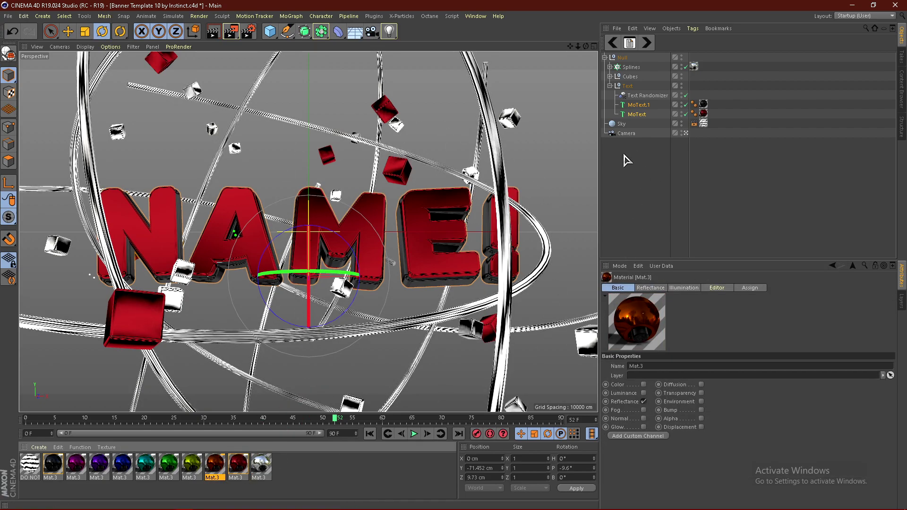
click(142, 475)
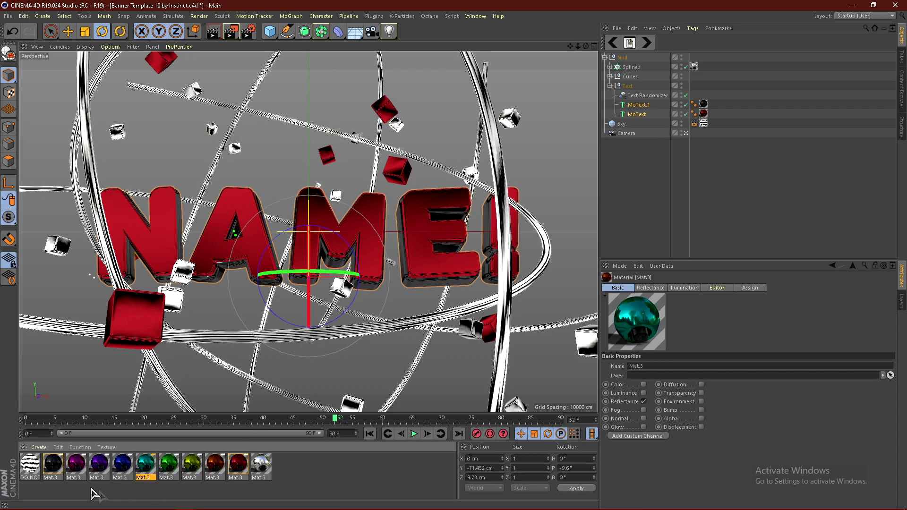
click(122, 465)
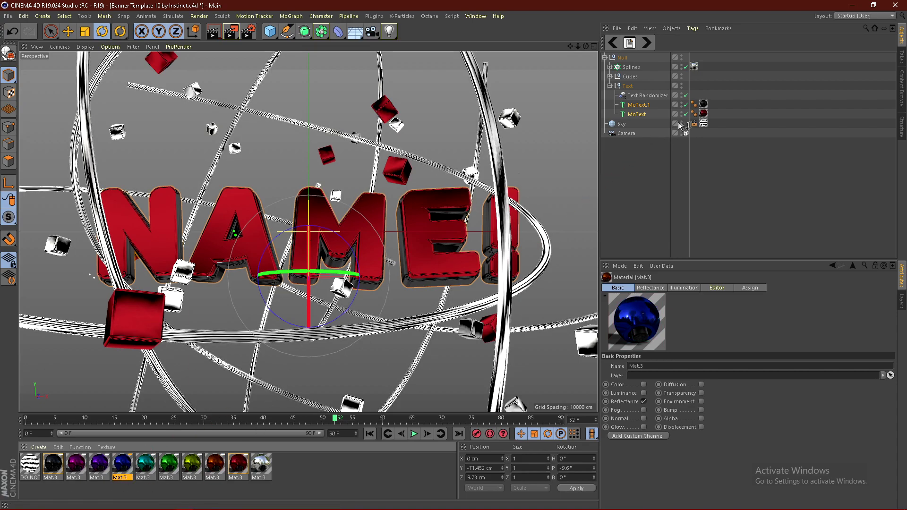
drag(704, 112, 708, 115)
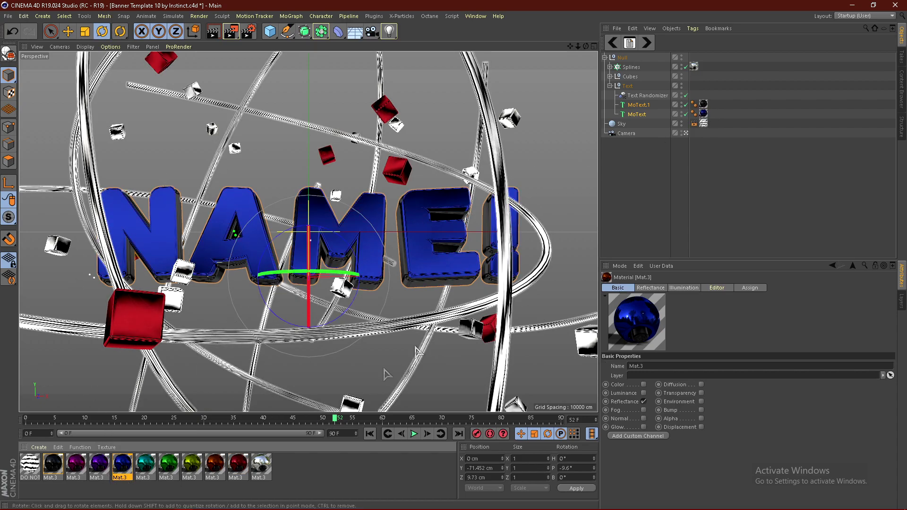
Step: Replace the red material on the Cubes 2 cloner with the blue one and render the view as a preview
click(609, 86)
click(610, 76)
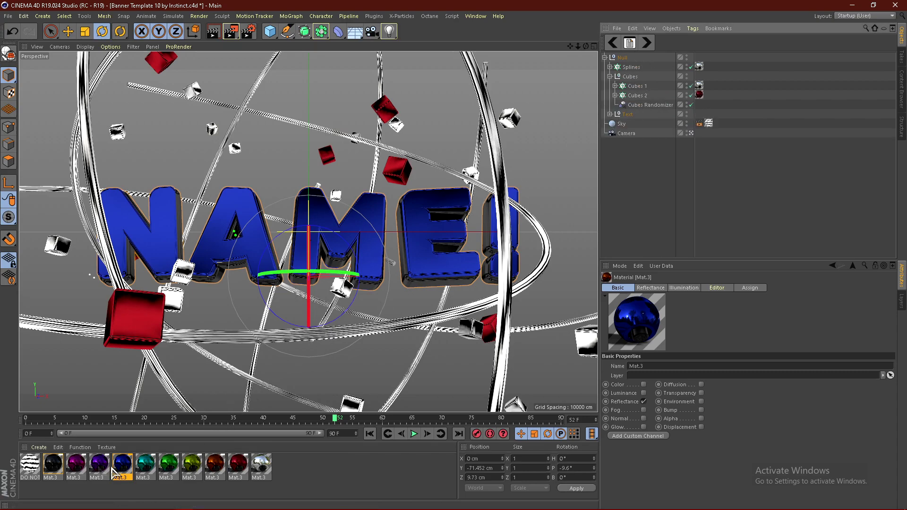
drag(135, 470, 170, 445)
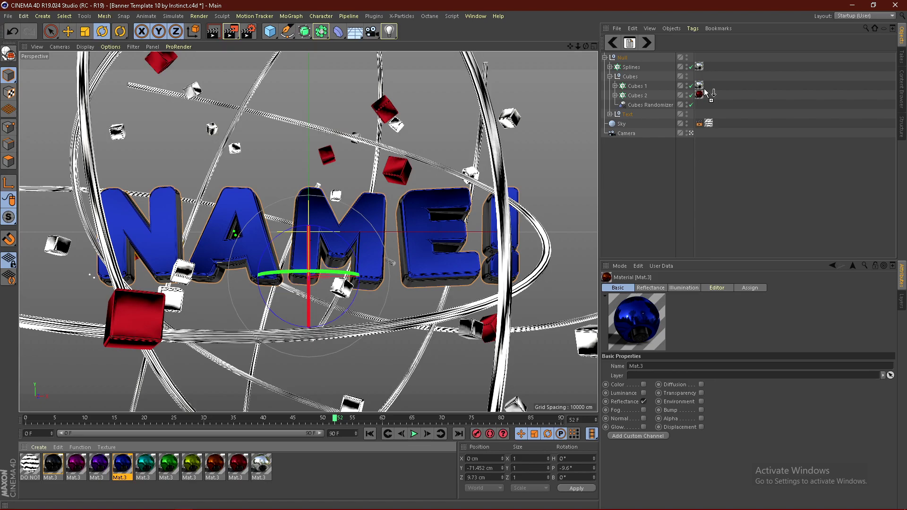
drag(702, 96, 699, 95)
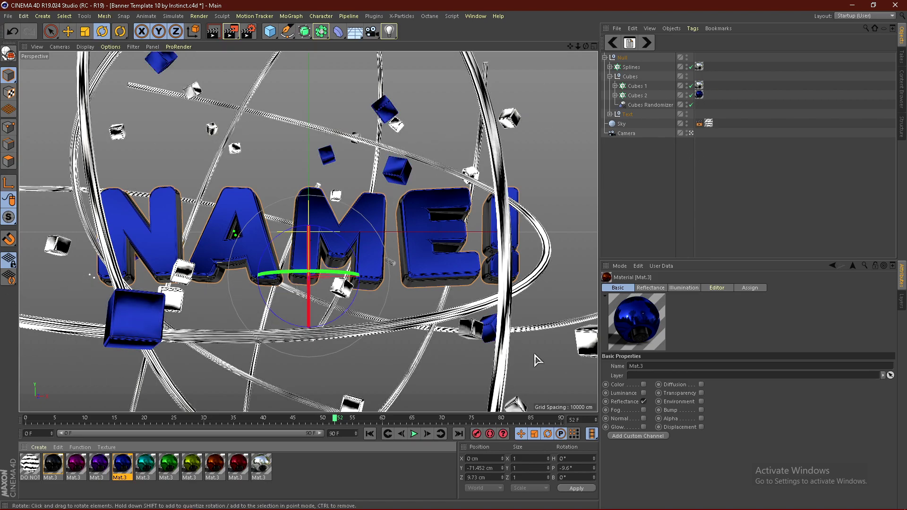
key(shift+r)
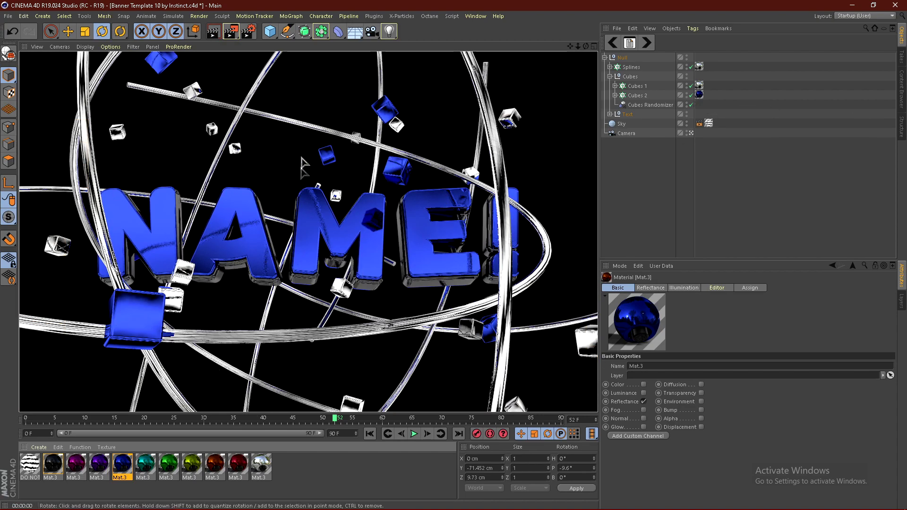
click(641, 201)
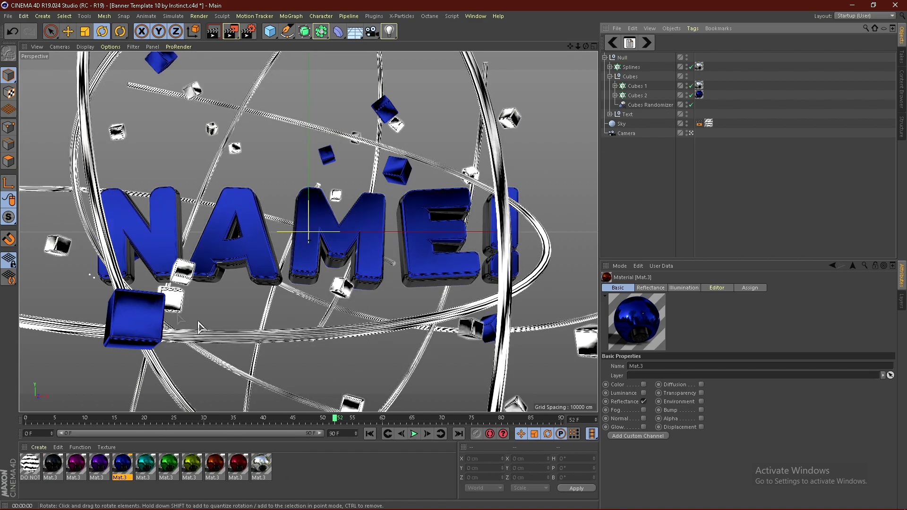
Step: Apply the black material to the Cubes 1 and Splines cloners and render the view
click(56, 473)
click(54, 468)
drag(53, 470, 700, 85)
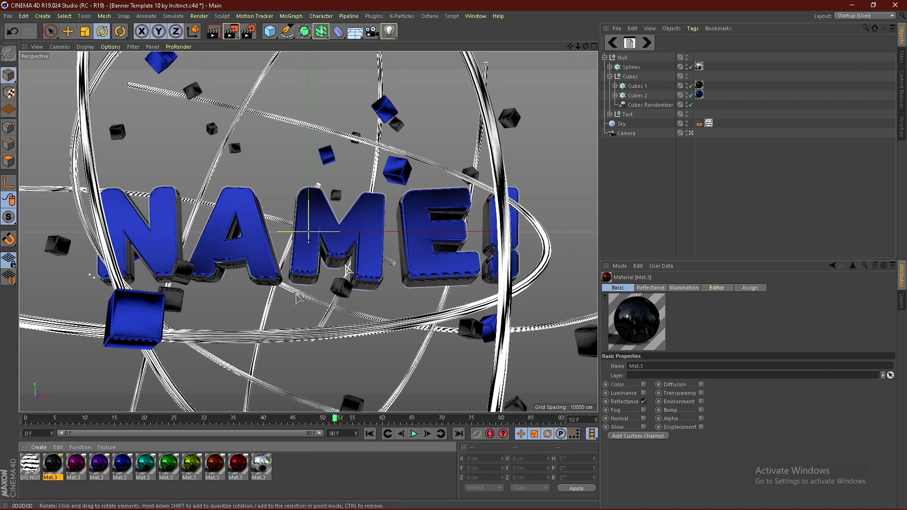
drag(699, 67, 699, 67)
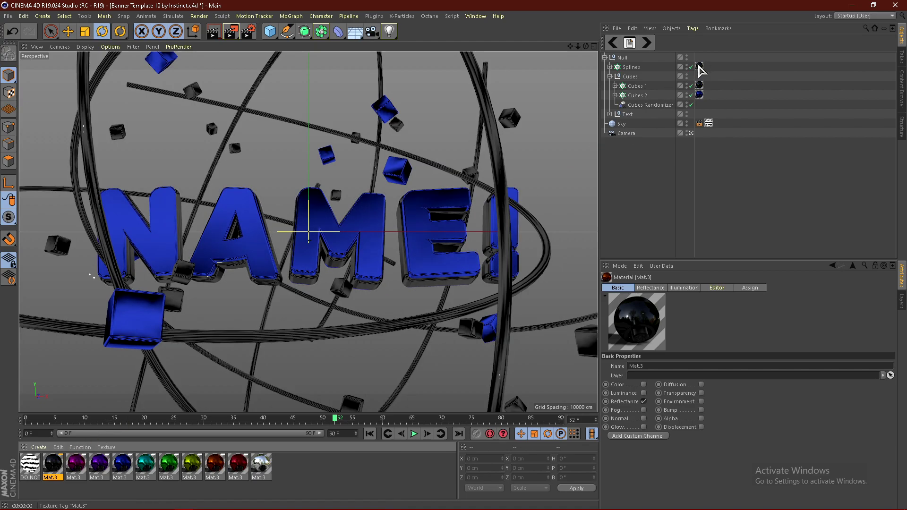
click(213, 31)
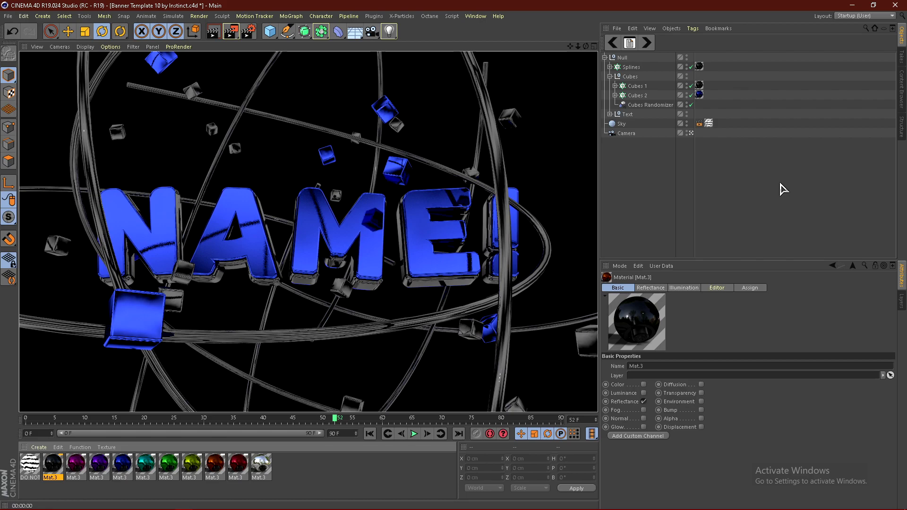
Step: Undo the material changes on the splines, both cube cloners and the text
key(ctrl+z)
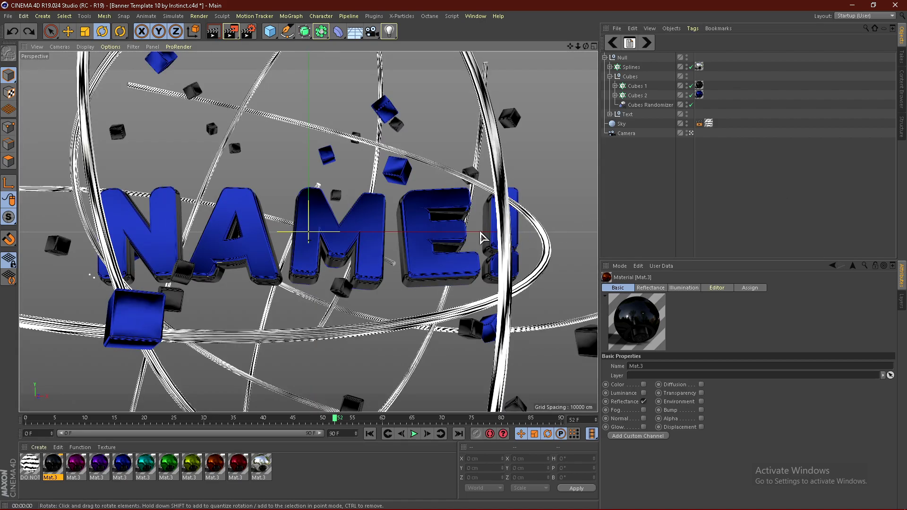
key(ctrl+z)
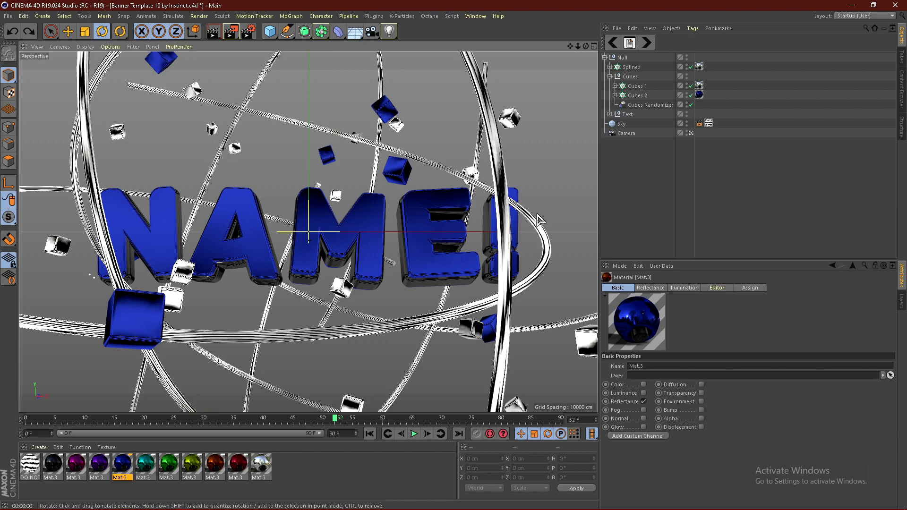
key(ctrl+y)
key(ctrl+y)
key(ctrl+y)
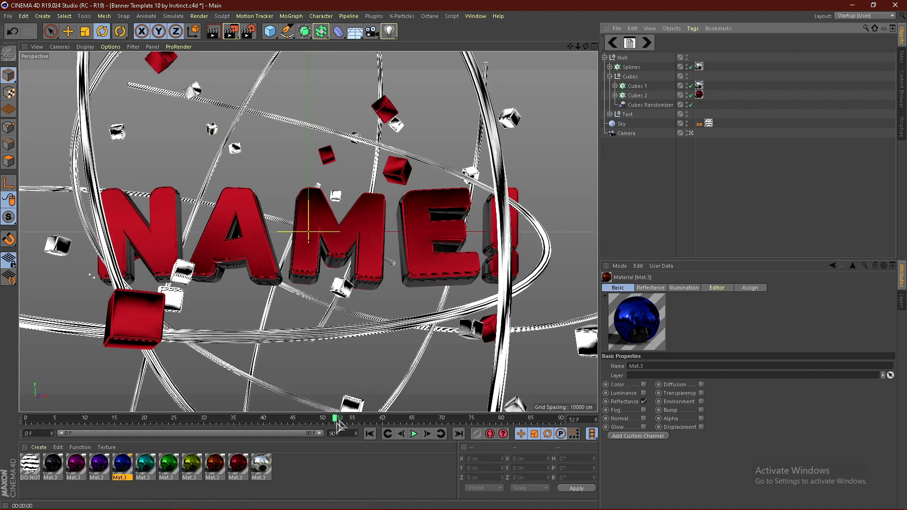
Step: Play the animation from the start and scrub through the timeline to compare spline positions, returning to frame 52
drag(335, 424, 10, 430)
click(414, 433)
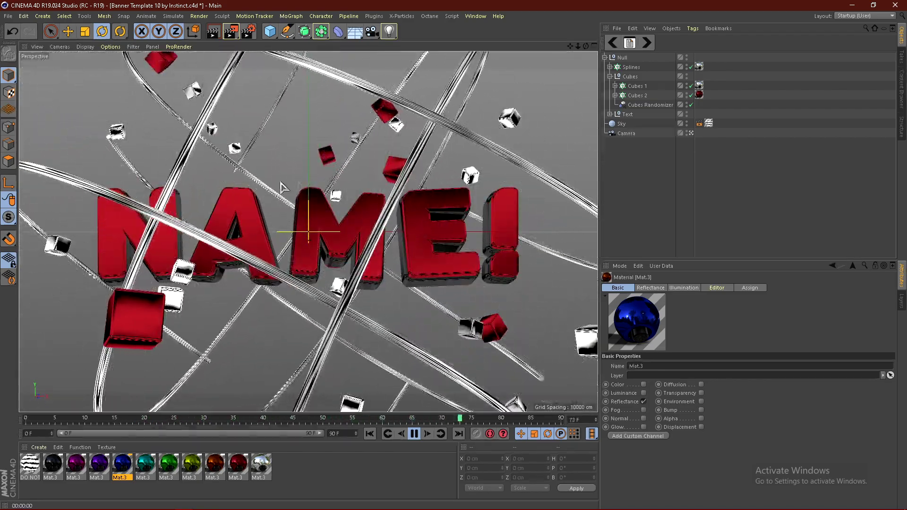
click(414, 434)
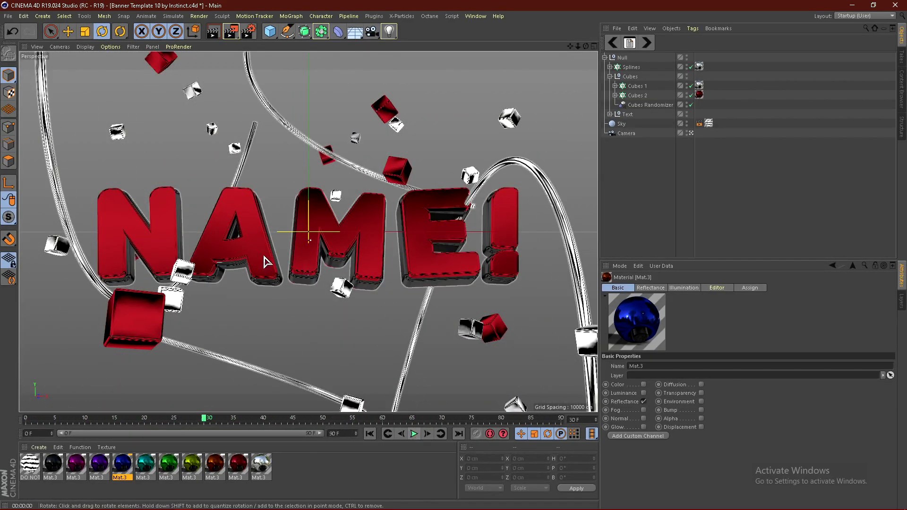
drag(203, 422, 481, 378)
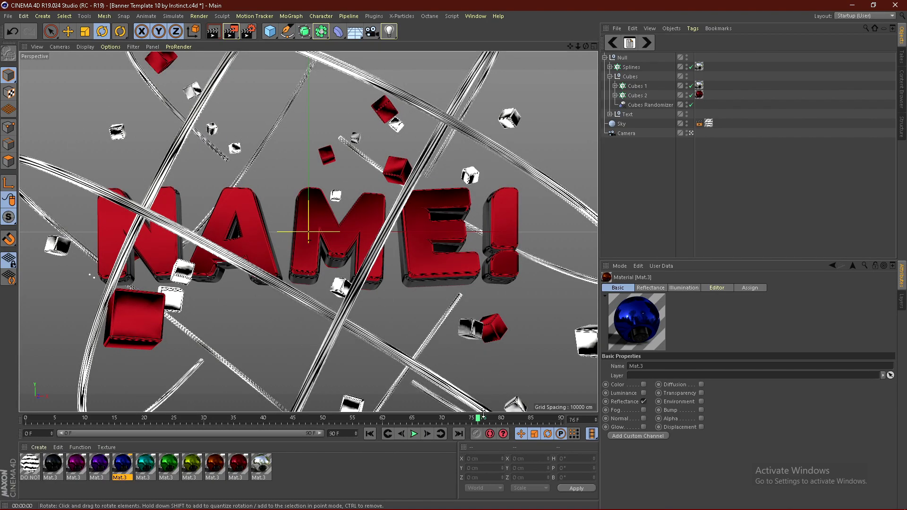
click(370, 422)
drag(370, 425, 339, 431)
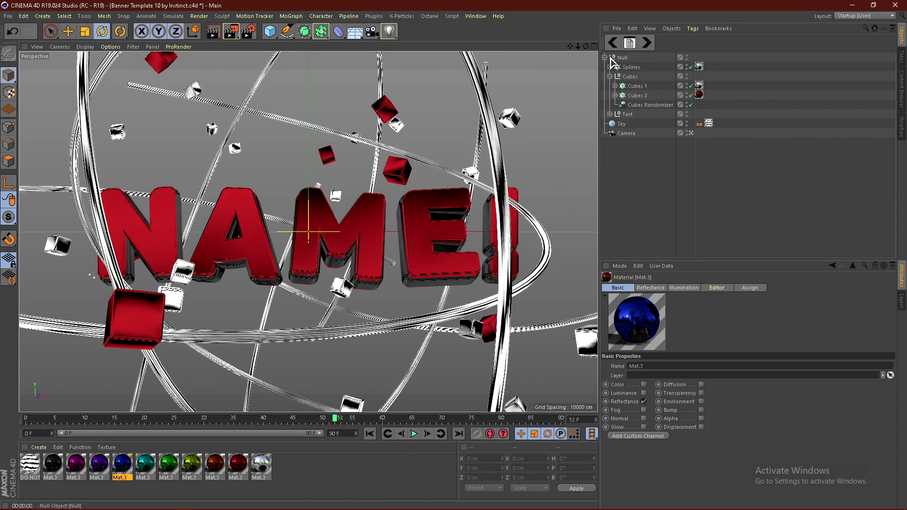
Step: Try rotating the Splines cloner to about H 126°, P 61°, B 59°, undo the rotation and deselect the cloner
click(629, 67)
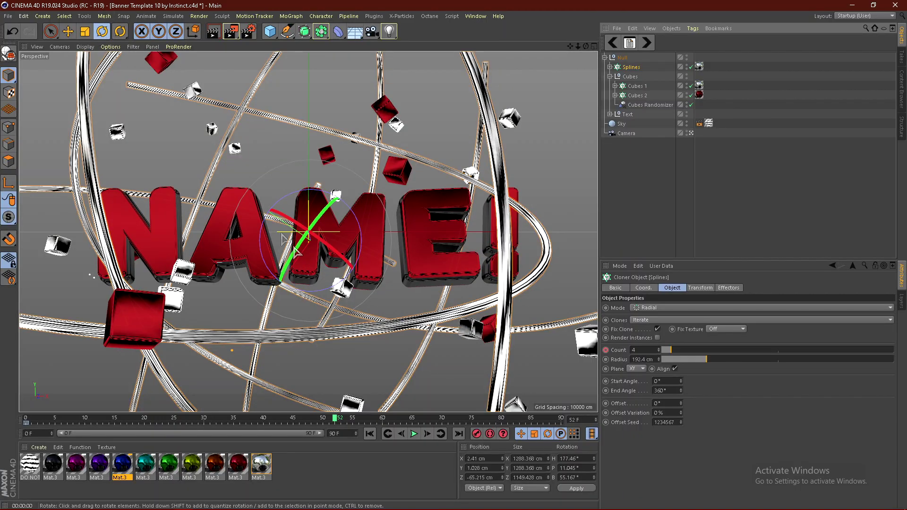
drag(324, 274, 300, 245)
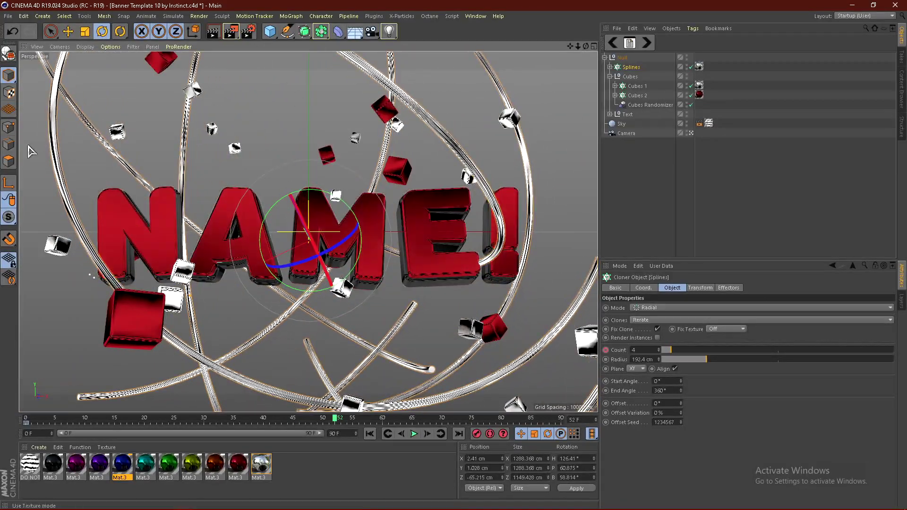
key(ctrl+z)
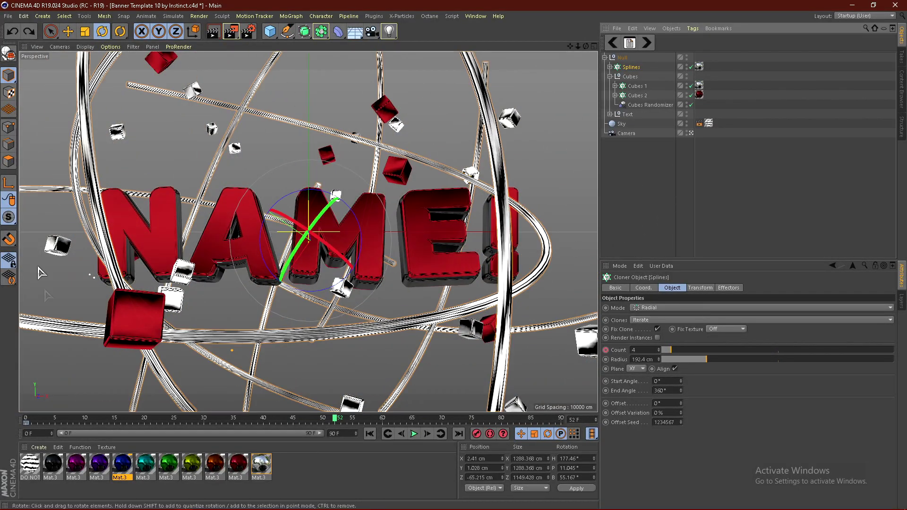
click(684, 161)
Step: Try a freehand rotation of the Cubes 2 cloner and undo it
click(637, 95)
mouse_move(345, 248)
mouse_down()
mouse_move(356, 261)
mouse_move(340, 247)
mouse_up()
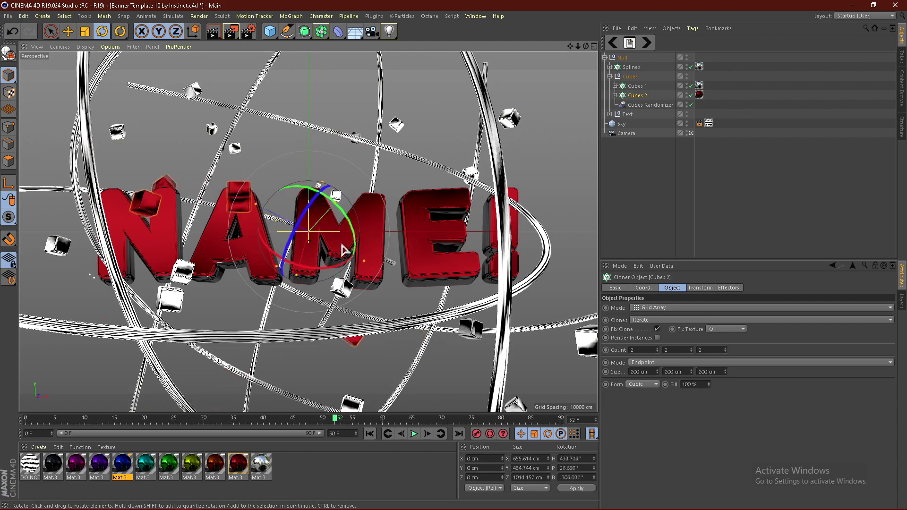
key(ctrl+z)
Step: Try a freehand rotation of the Cubes 1 cloner and undo it
click(636, 86)
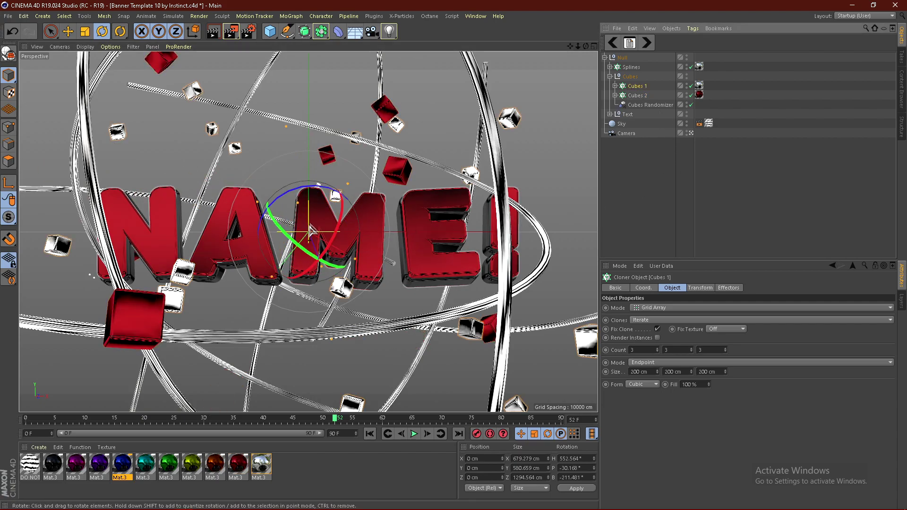
drag(392, 199, 410, 191)
key(ctrl+z)
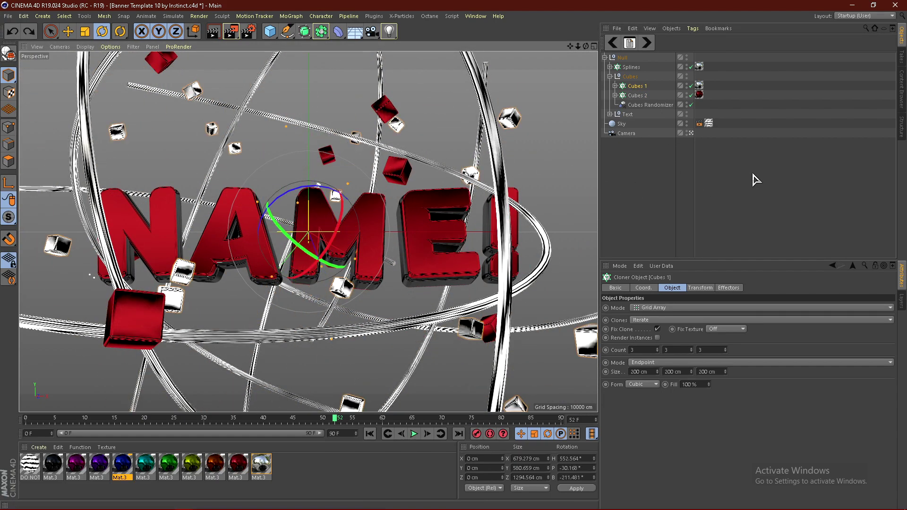
Step: Deselect the Cubes 1 cloner and collapse the Null hierarchy
click(644, 176)
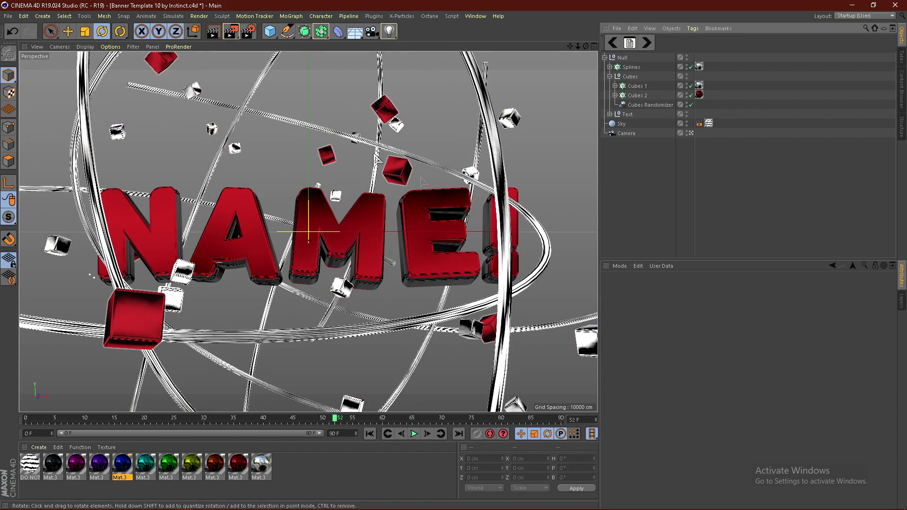
click(604, 57)
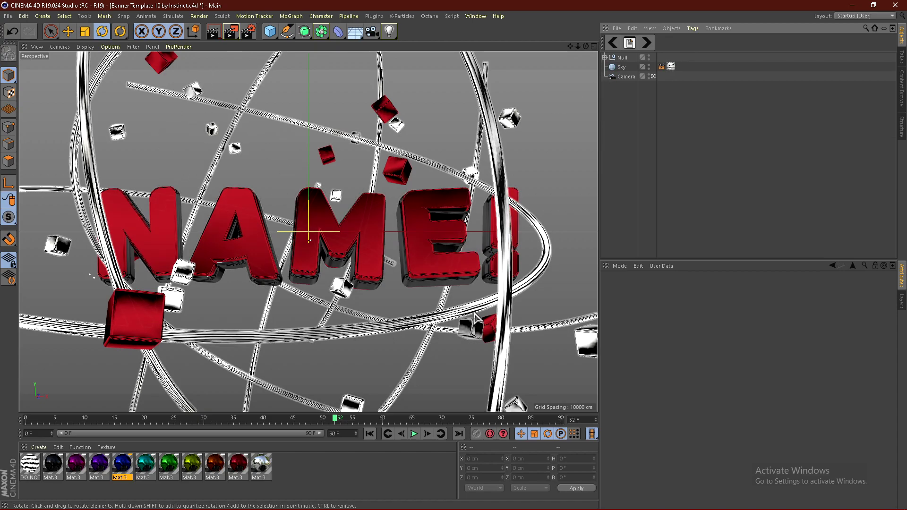
Step: Set the render's save file to "Banner Template Tutorial" in the GFX Renders folder and close the render settings
click(249, 33)
click(78, 49)
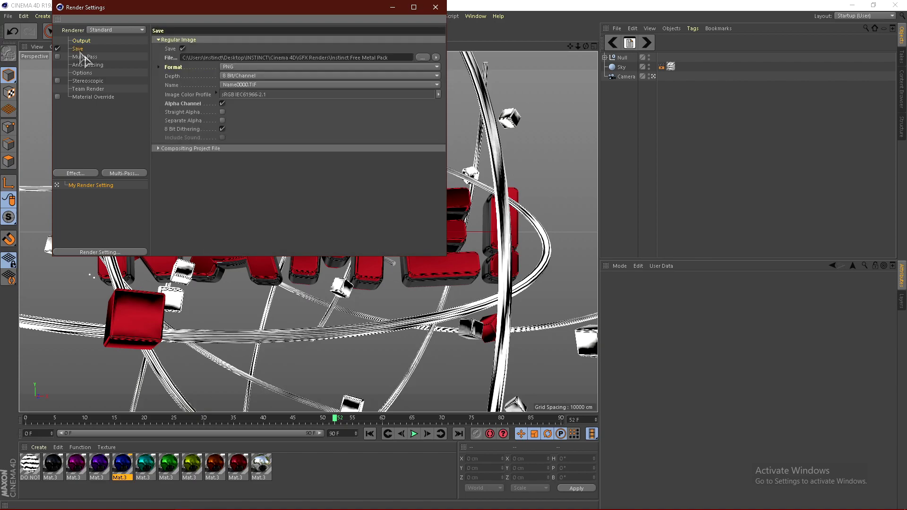
click(322, 65)
click(421, 58)
drag(273, 21, 401, 73)
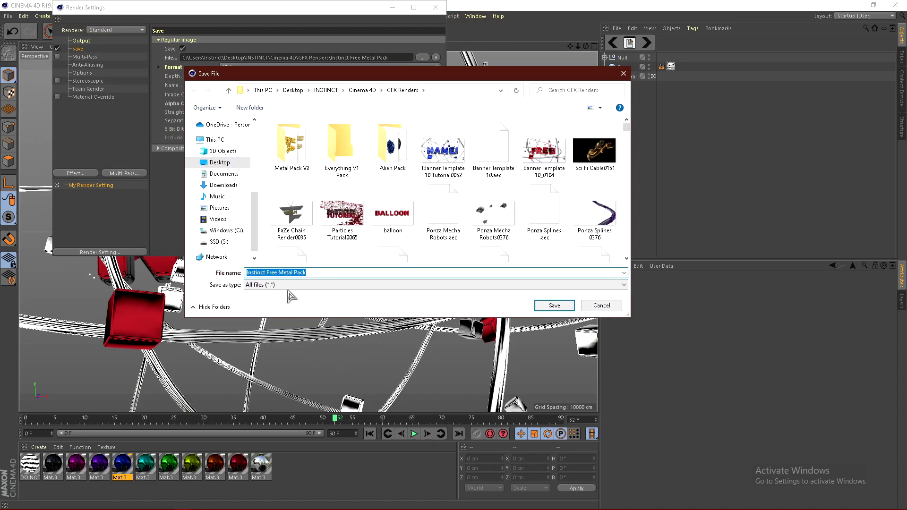
text(Banne)
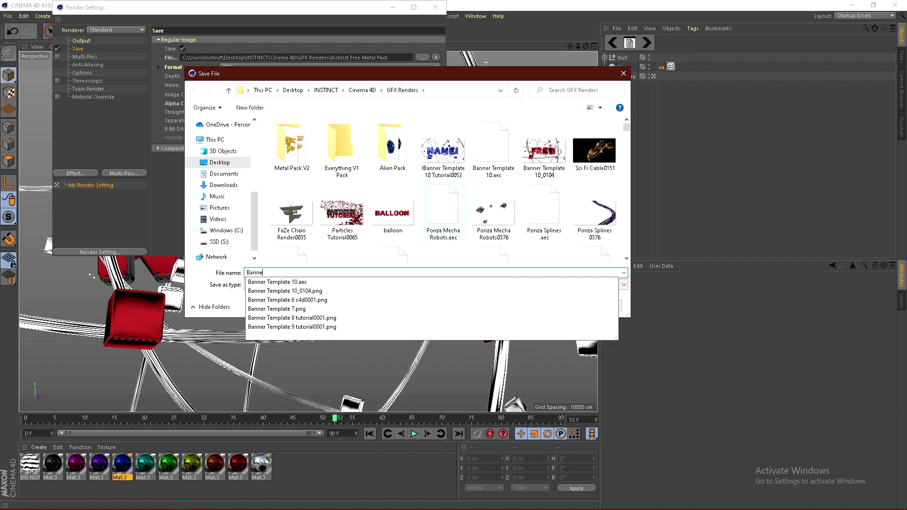
text(r Template Tutorial)
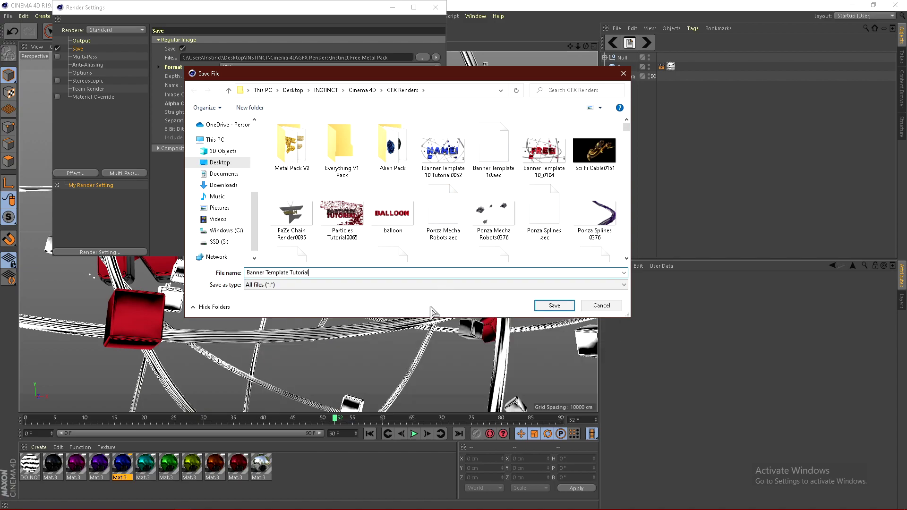
click(554, 306)
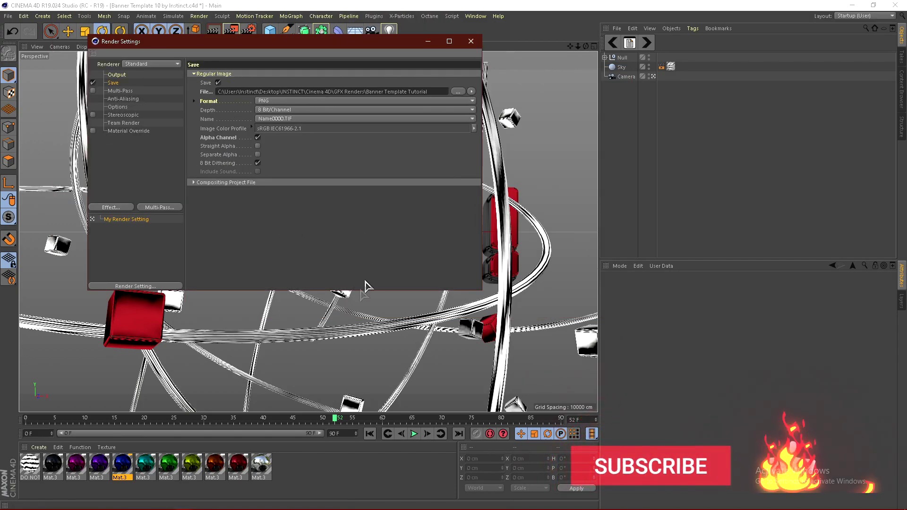
drag(273, 56, 257, 139)
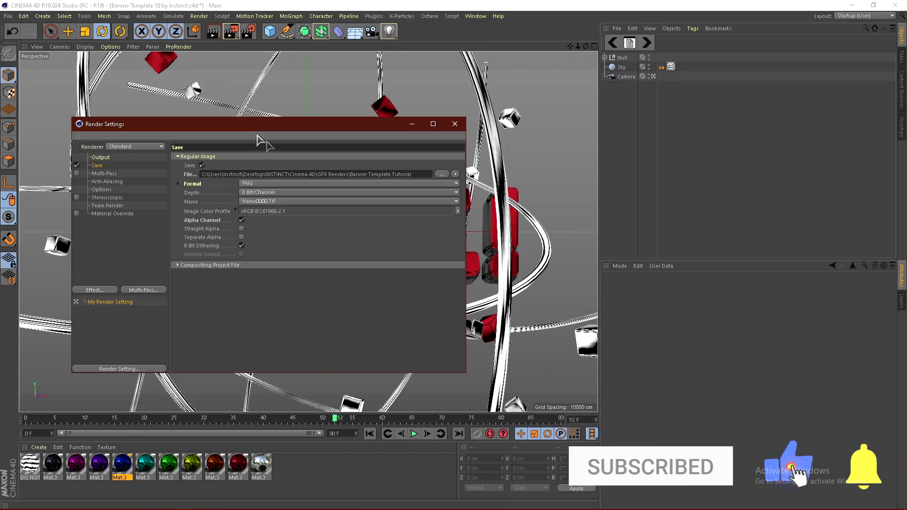
click(454, 124)
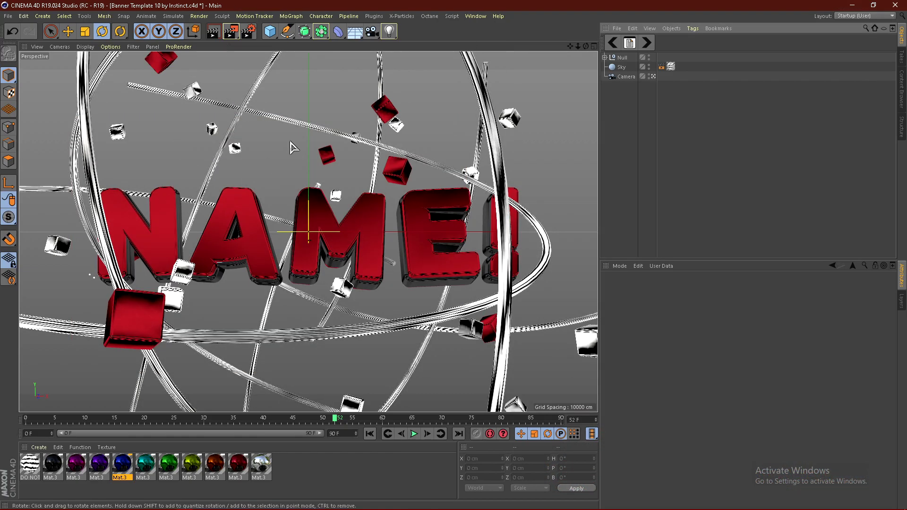
Step: Render frame 52 to the Picture Viewer, overwriting the existing Banner Template Tutorial0052.png
click(233, 35)
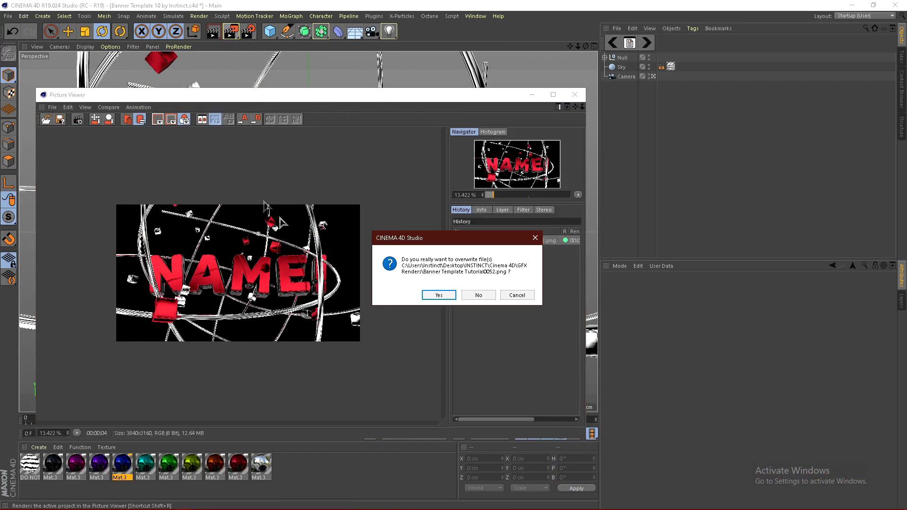
click(444, 297)
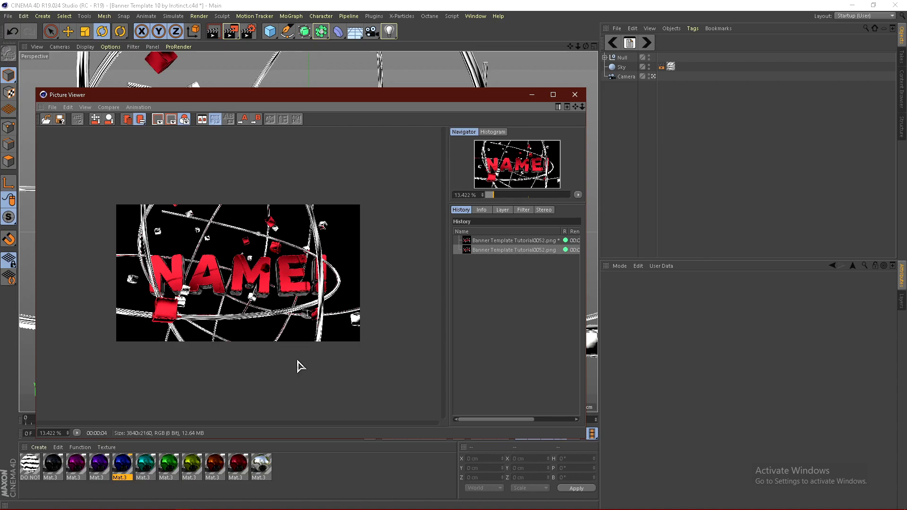
Step: Switch to Photoshop, select the Render (Delete) group and open the Banner Template Tutorial0052 image from the GFX Renders folder
key(alt+Tab)
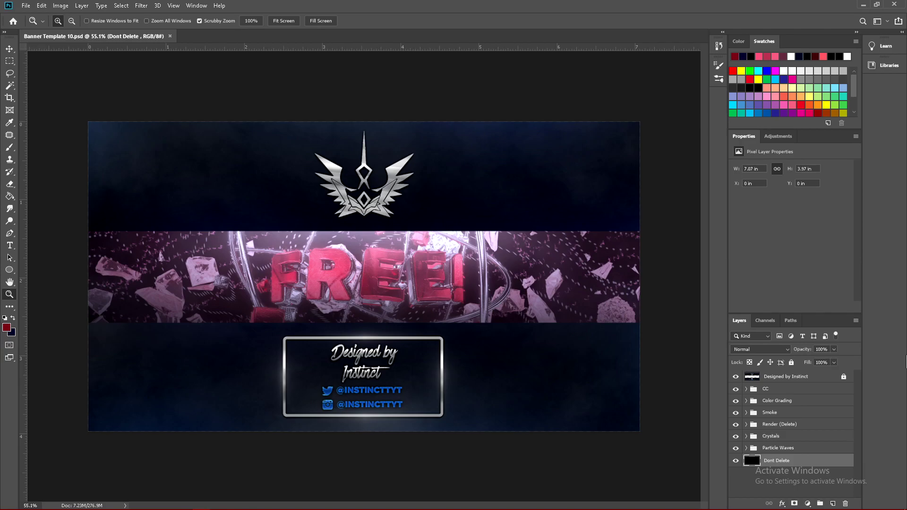
click(785, 428)
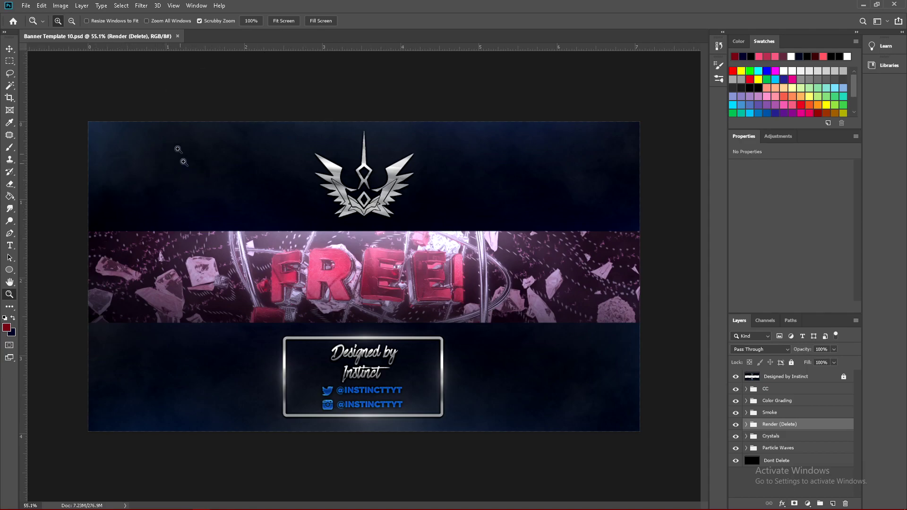
click(26, 7)
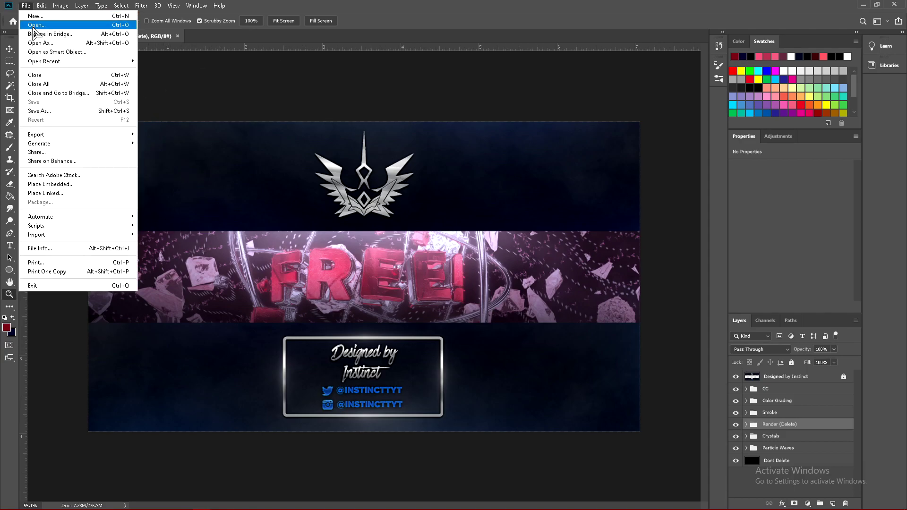
click(35, 25)
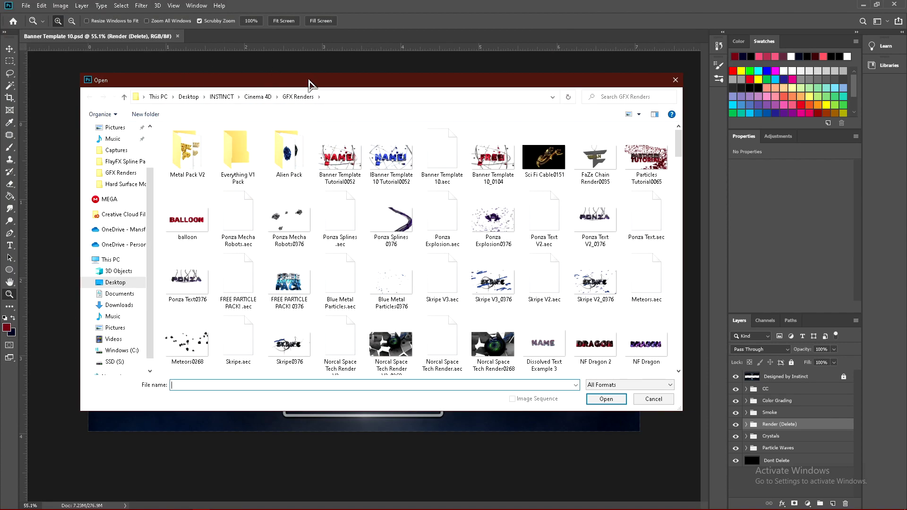
drag(309, 85, 281, 62)
click(311, 137)
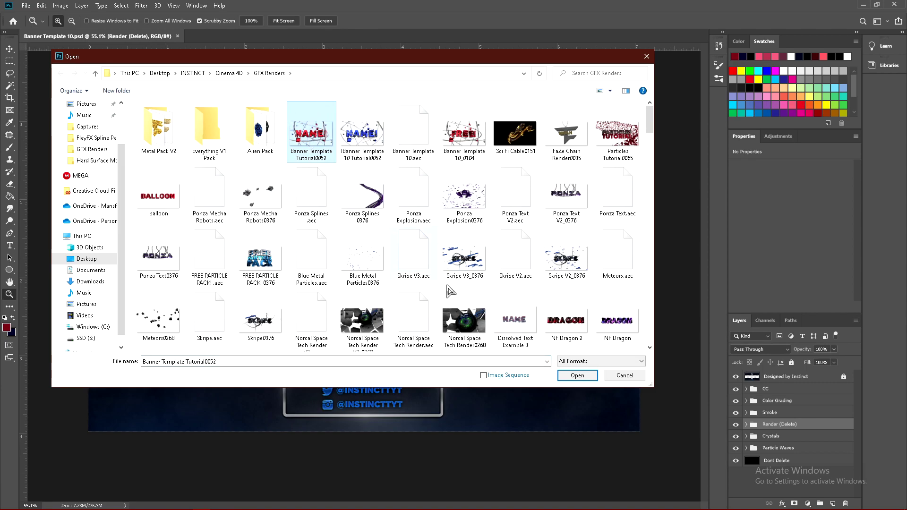
click(577, 375)
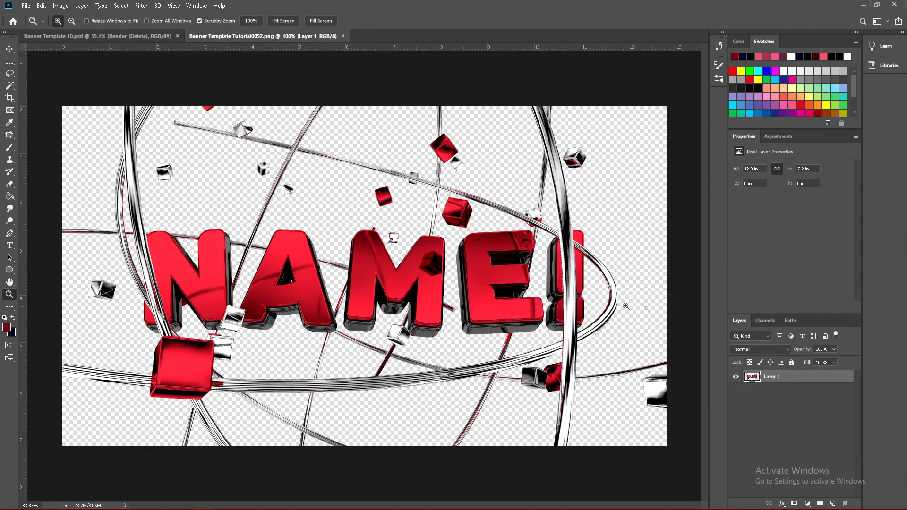
Step: Move the NAME! render layer into Banner Template 10.psd, directly above the Render (Delete) group
click(10, 48)
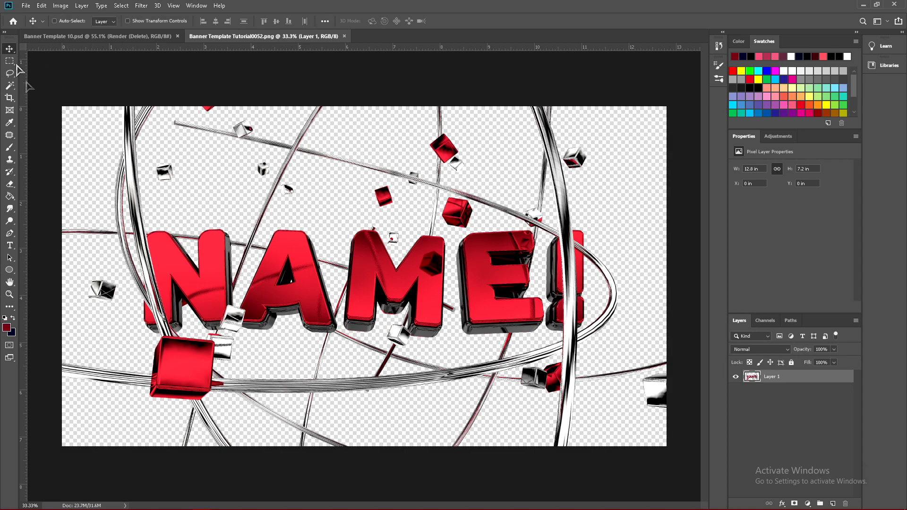
drag(407, 284, 378, 326)
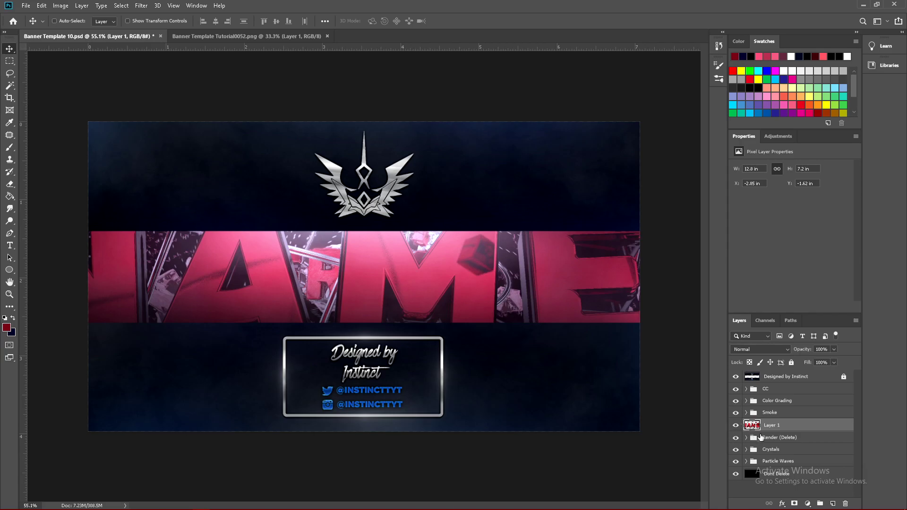
ctrl+drag(310, 254, 366, 256)
Step: Scale the NAME! render layer proportionally to about 4.27 × 2.4 in and center it on the banner strip
key(ctrl+t)
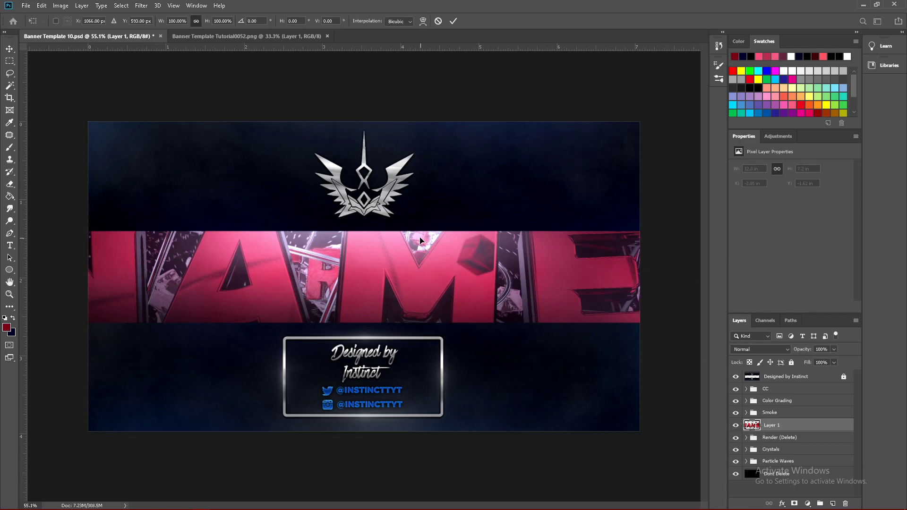
alt+scroll(370, 208, down, 6)
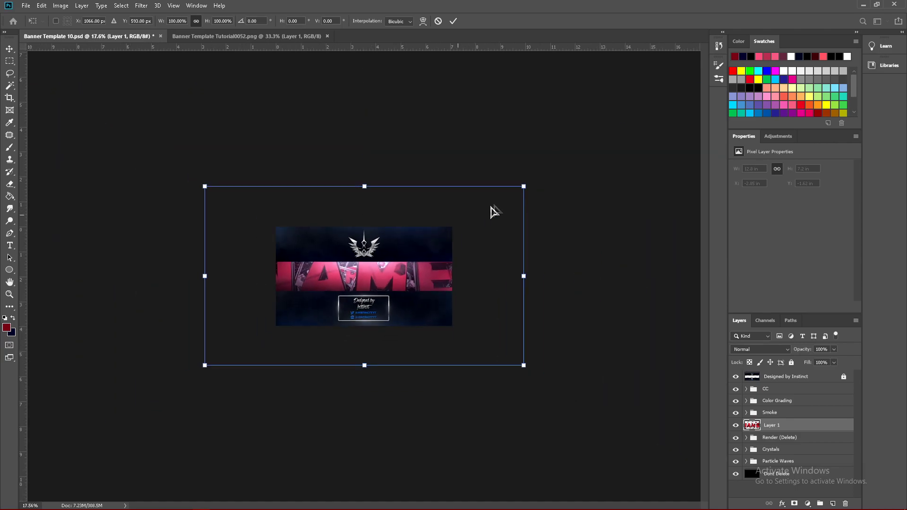
drag(524, 186, 327, 219)
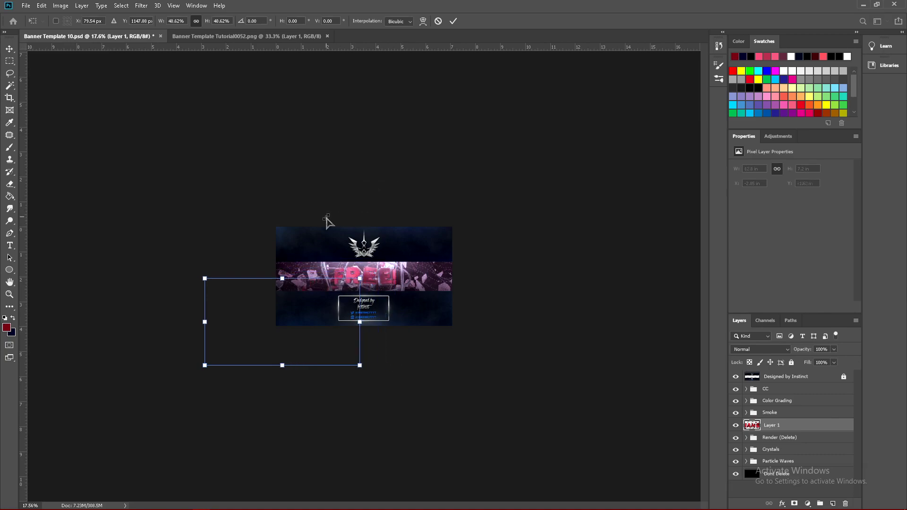
drag(317, 309, 398, 264)
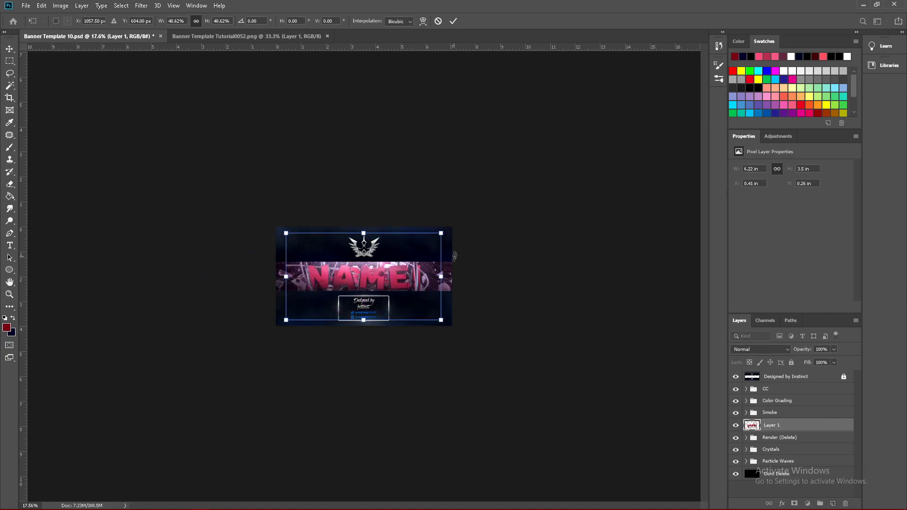
drag(443, 235, 414, 251)
drag(360, 289, 364, 285)
key(Return)
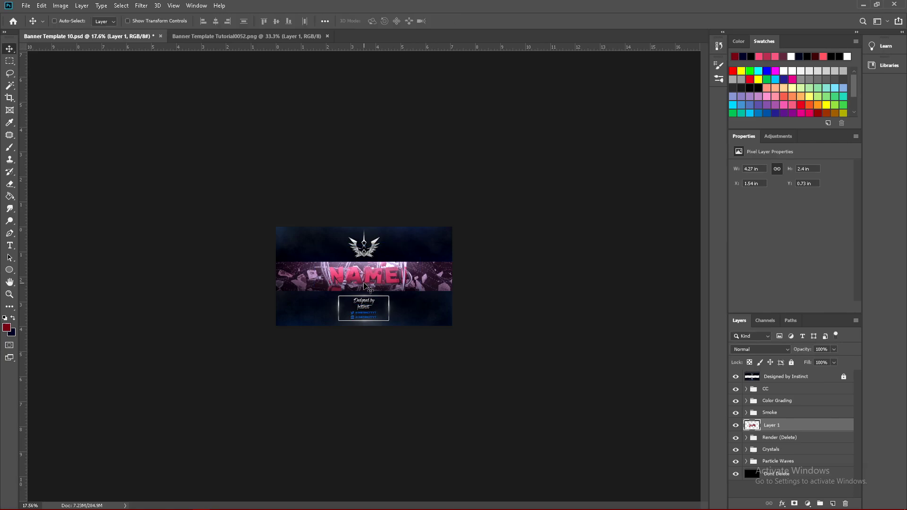
alt+scroll(377, 286, up, 3)
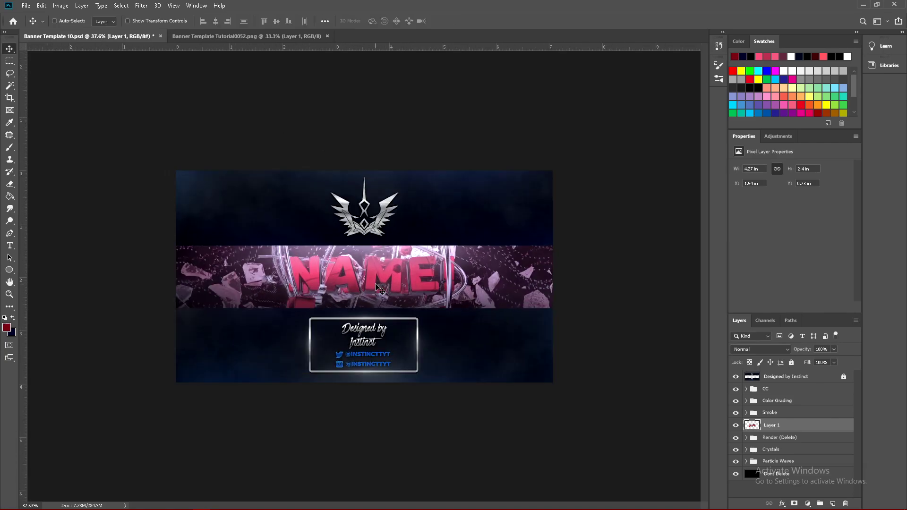
alt+scroll(379, 289, up, 3)
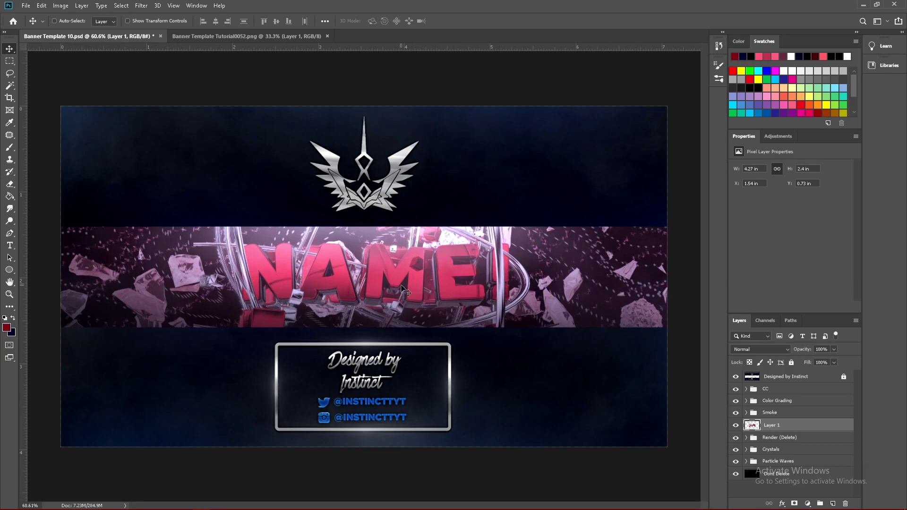
Step: Try squeezing only the width of the NAME! render layer to about 47% and cancel the transform
alt+scroll(402, 288, down, 3)
key(ctrl+t)
drag(474, 273, 346, 273)
drag(432, 281, 405, 279)
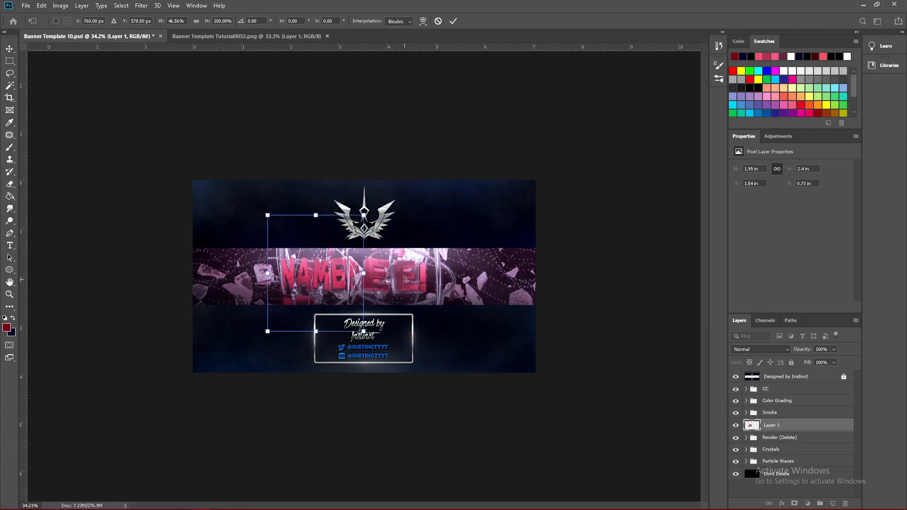
click(438, 21)
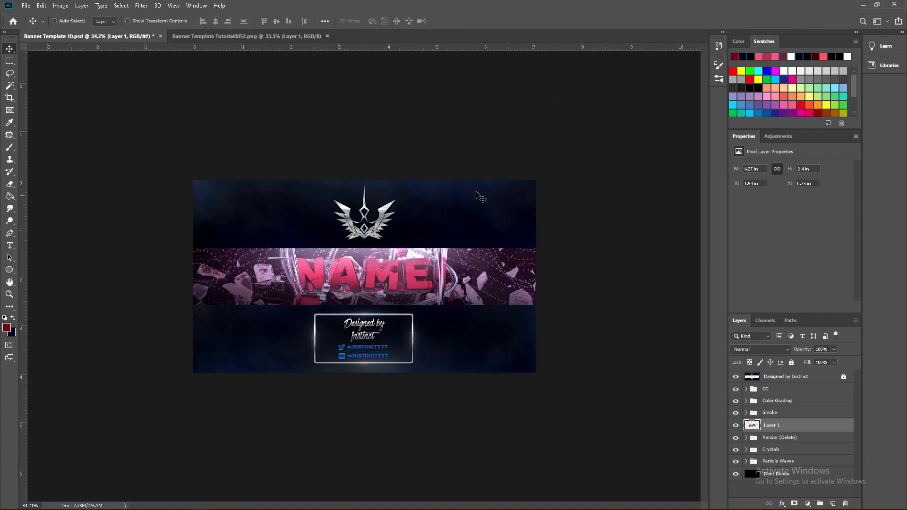
Step: Hide the old Render (Delete) group and delete it from the banner document
alt+scroll(321, 296, up, 4)
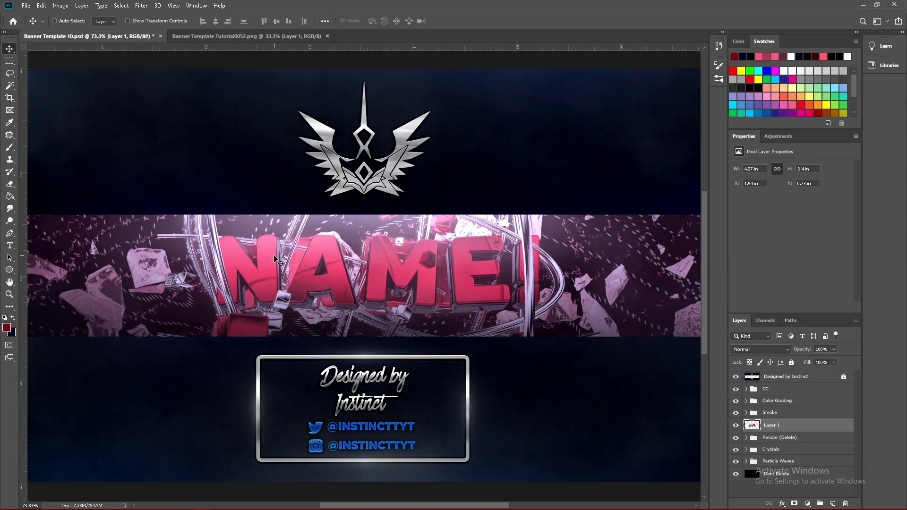
alt+scroll(276, 259, down, 1)
alt+scroll(275, 258, up, 1)
alt+scroll(218, 262, up, 1)
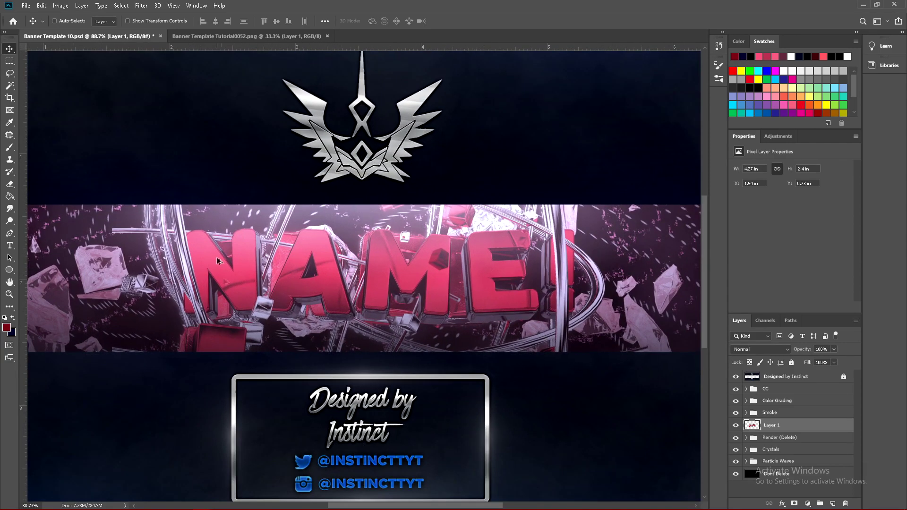
click(735, 438)
alt+scroll(416, 316, down, 3)
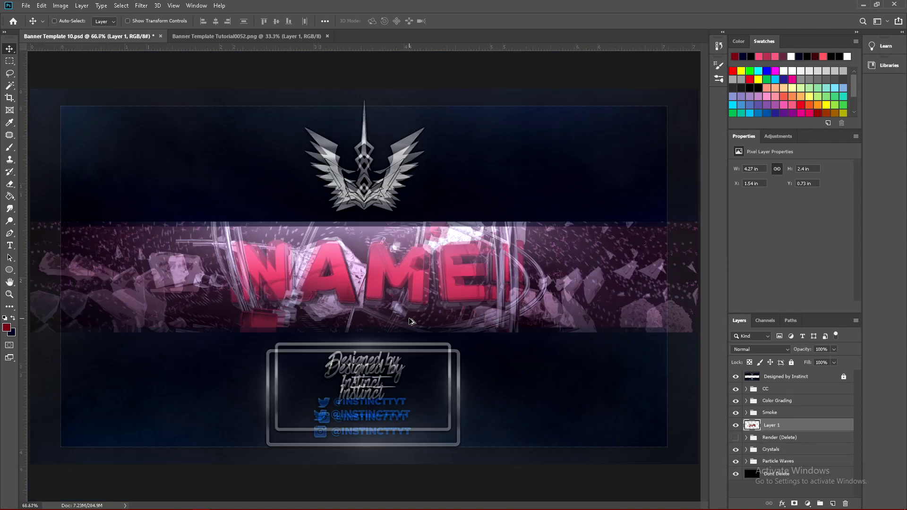
alt+scroll(304, 278, down, 2)
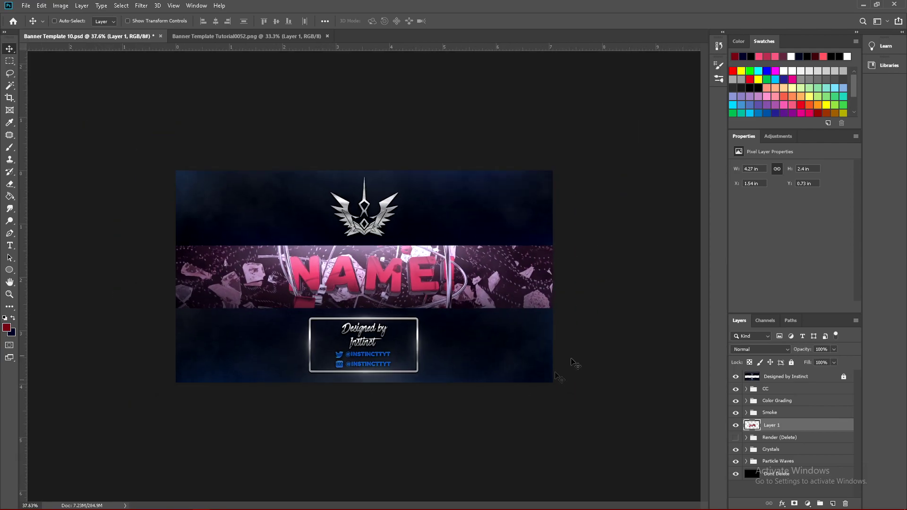
click(780, 439)
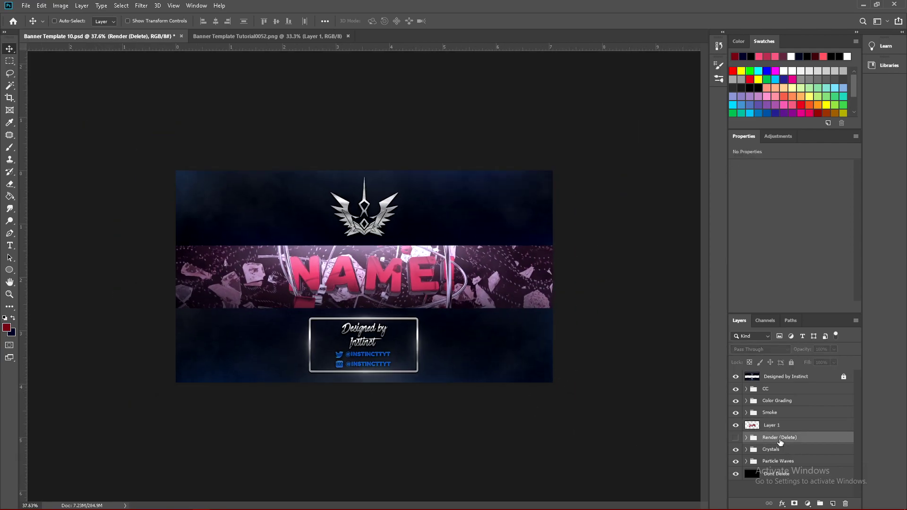
key(Delete)
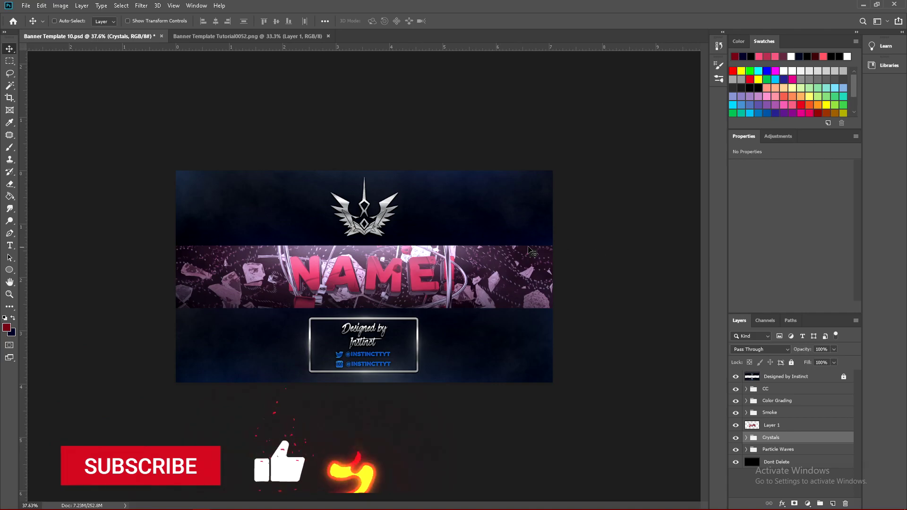
alt+scroll(355, 273, up, 2)
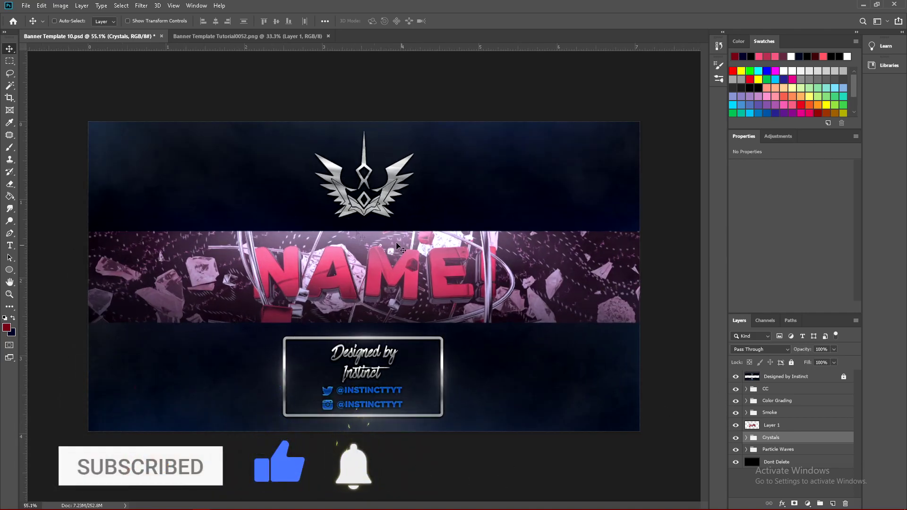
Step: Examine the NAME! render in the banner strip up close and within the whole banner
alt+scroll(395, 282, up, 1)
alt+scroll(395, 282, up, 2)
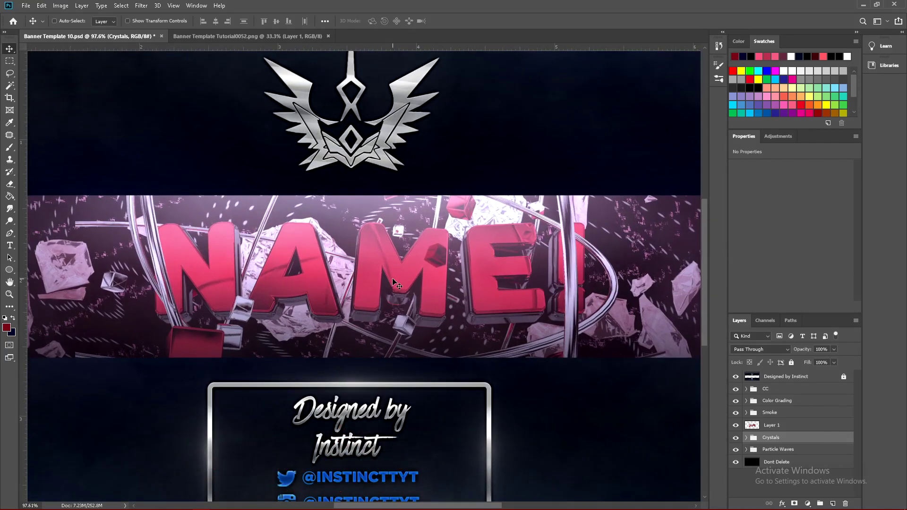
alt+scroll(393, 281, down, 4)
alt+scroll(321, 290, up, 4)
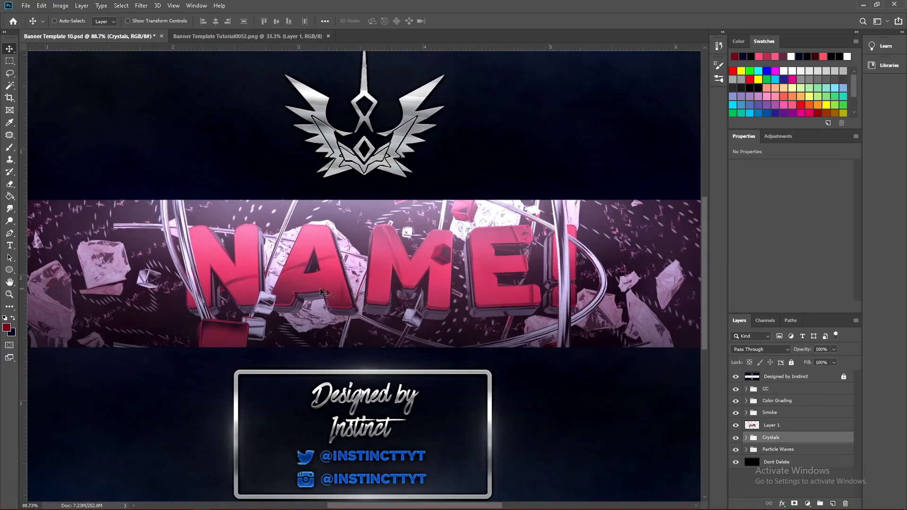
alt+scroll(310, 292, up, 2)
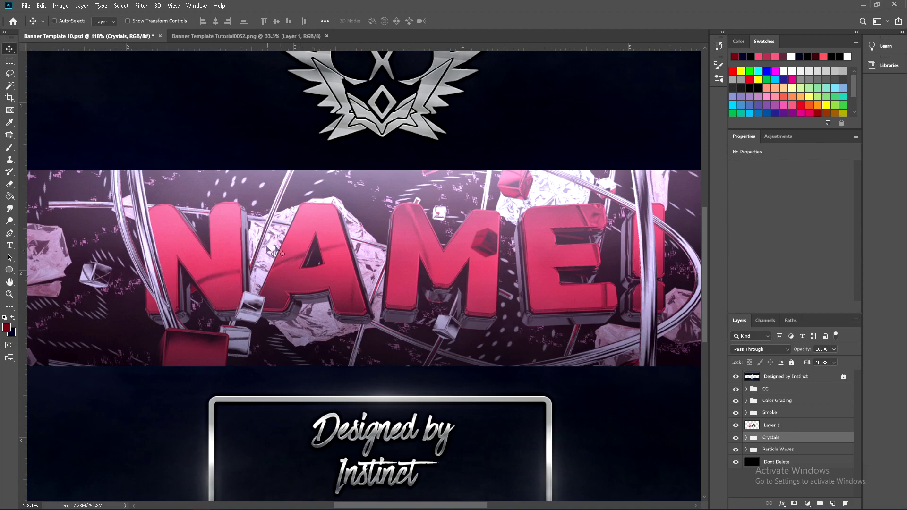
alt+scroll(301, 298, down, 1)
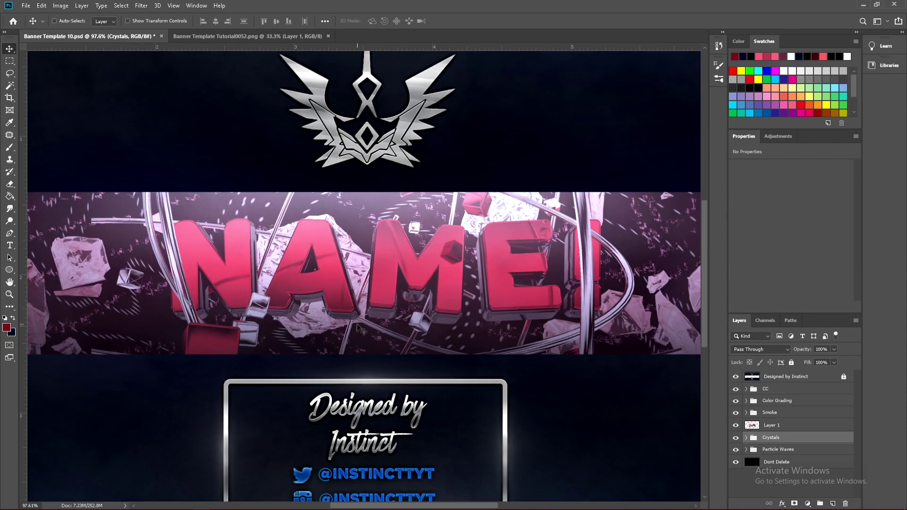
alt+scroll(369, 277, down, 4)
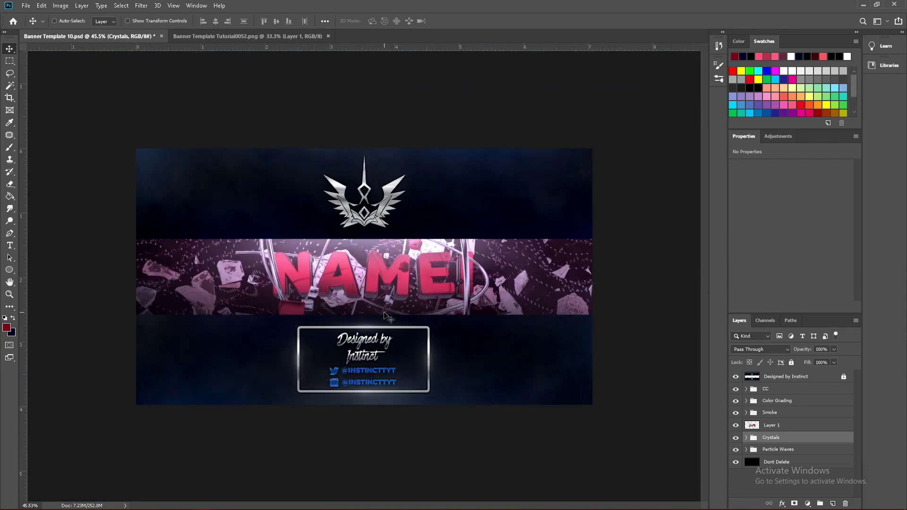
alt+scroll(381, 315, down, 1)
alt+scroll(336, 264, up, 2)
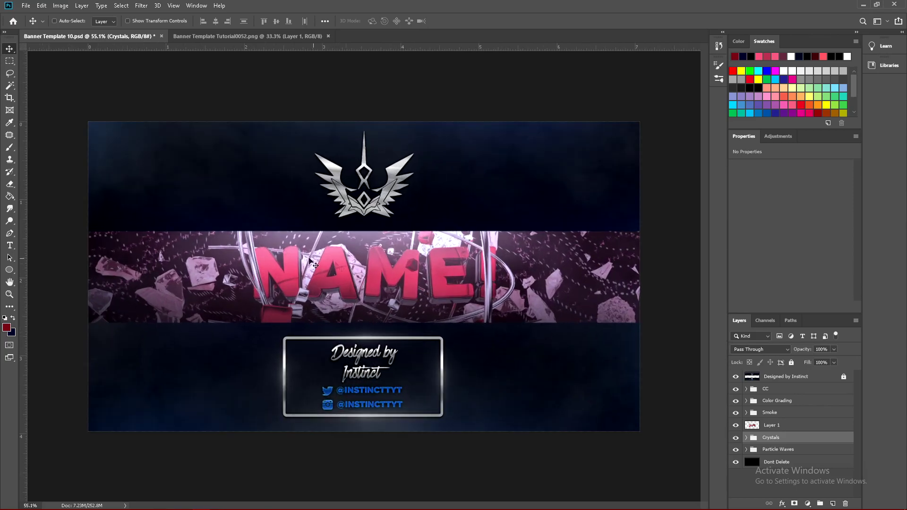
alt+scroll(369, 293, up, 1)
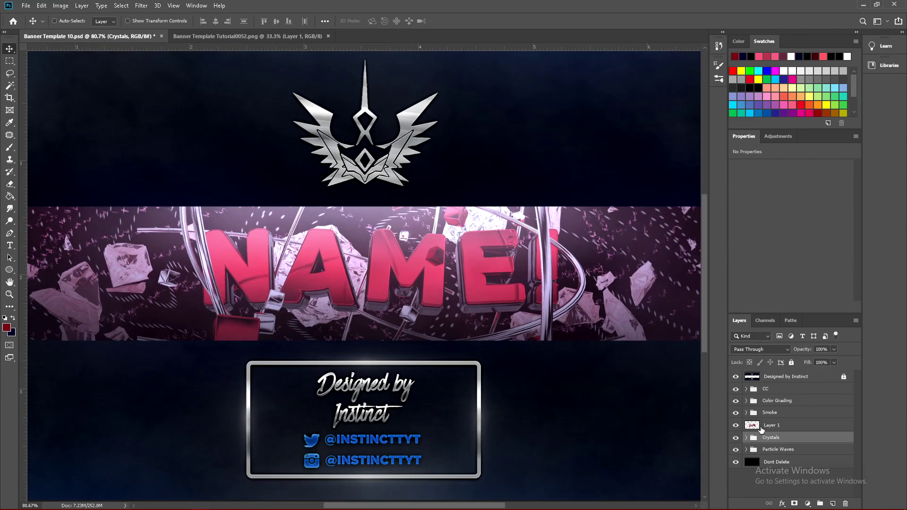
alt+scroll(233, 289, down, 2)
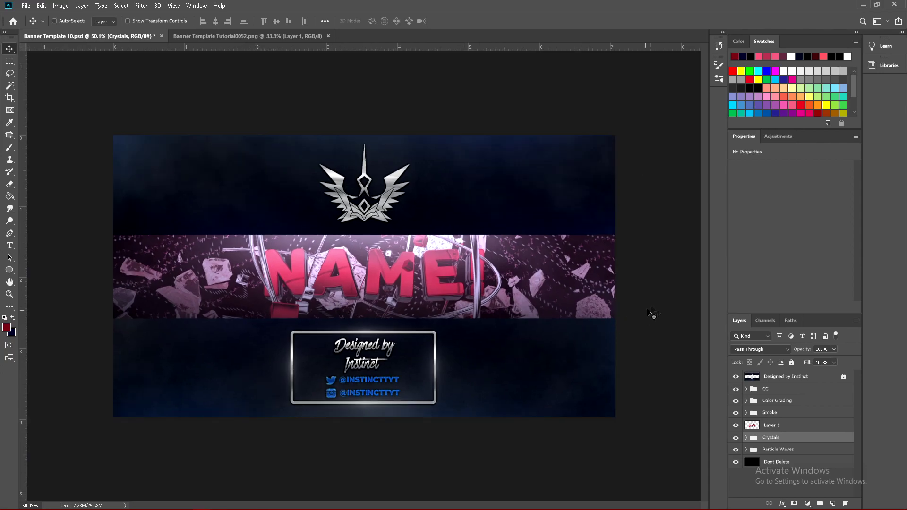
Step: Rename the NAME! render layer as Render and duplicate it
double_click(772, 426)
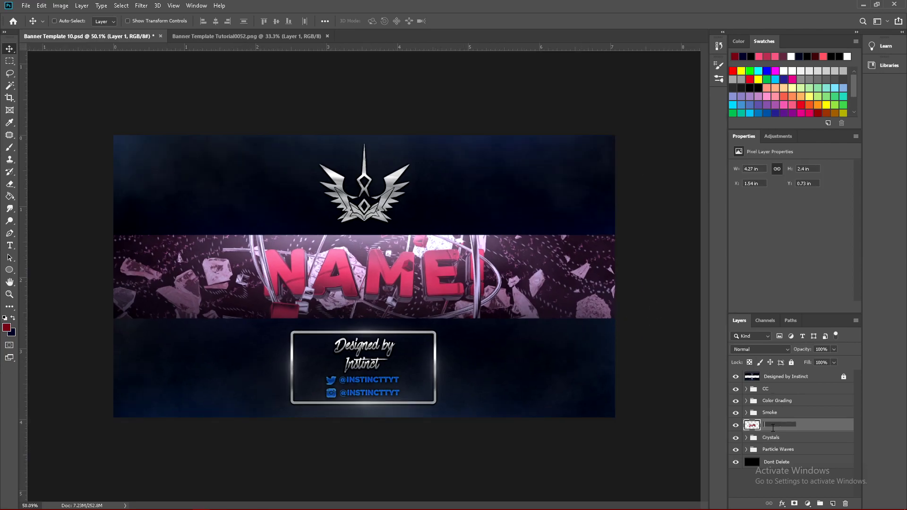
text(Render)
key(Return)
key(ctrl+j)
Step: Apply a Gaussian Blur with a 5.0-pixel radius to the original Render layer beneath its copy
click(777, 439)
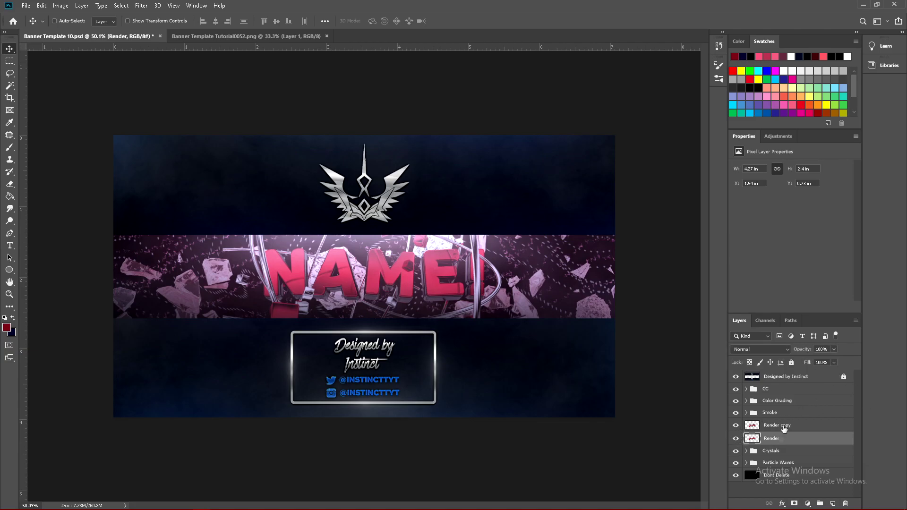
click(141, 5)
mouse_move(163, 114)
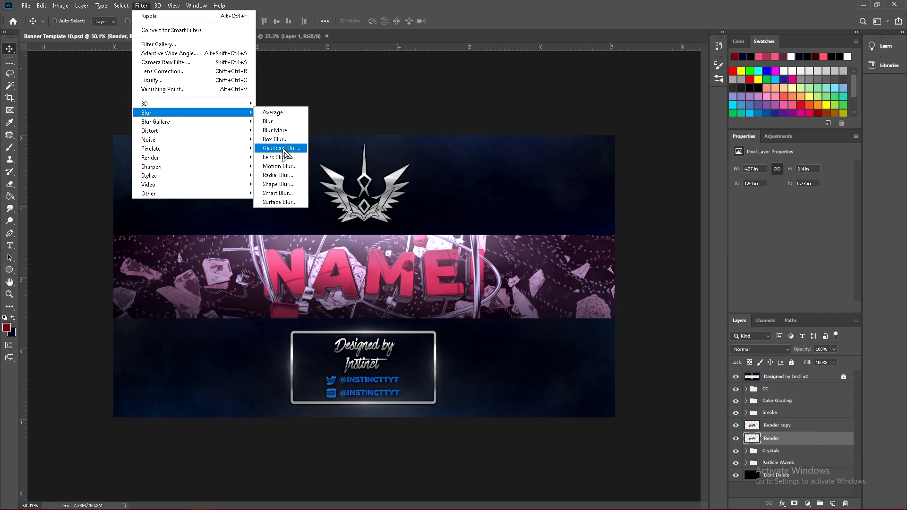
click(283, 149)
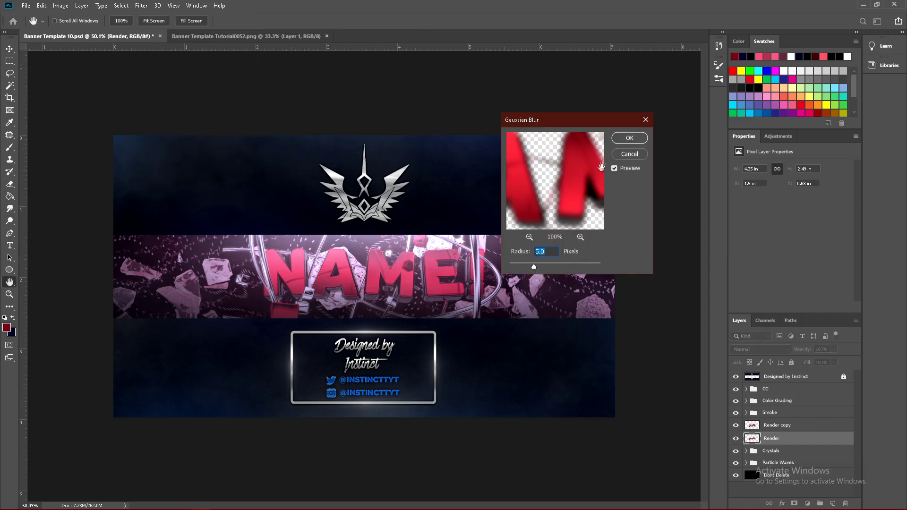
click(630, 138)
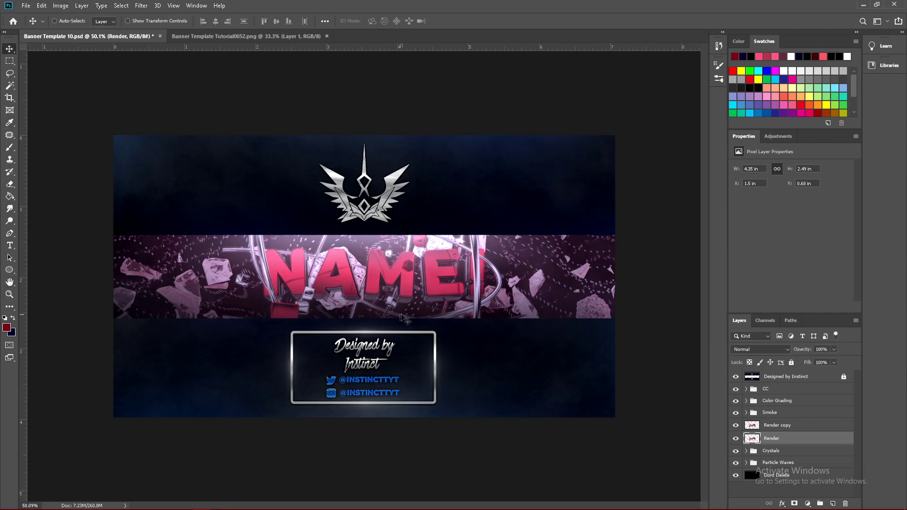
key(v)
Step: Compare the glow around the NAME! letters with the blurred Render layer hidden and shown
alt+scroll(233, 192, up, 5)
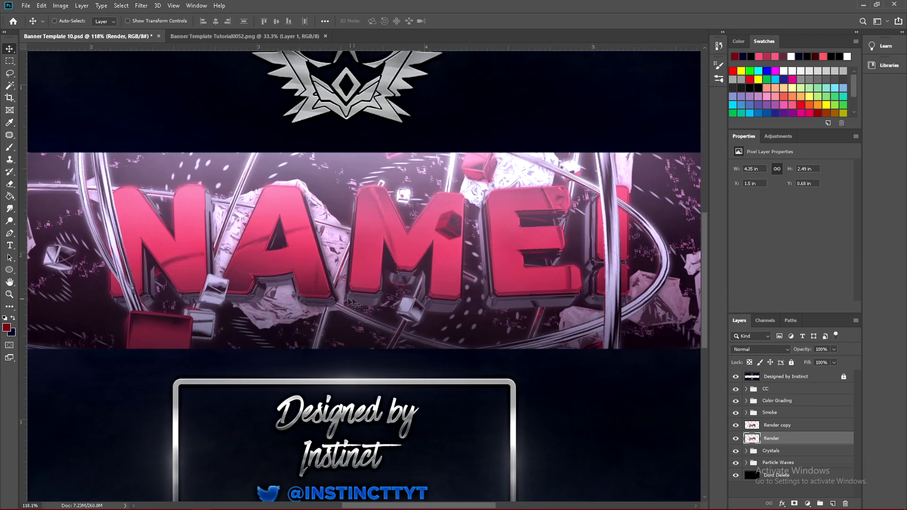
alt+scroll(362, 304, up, 3)
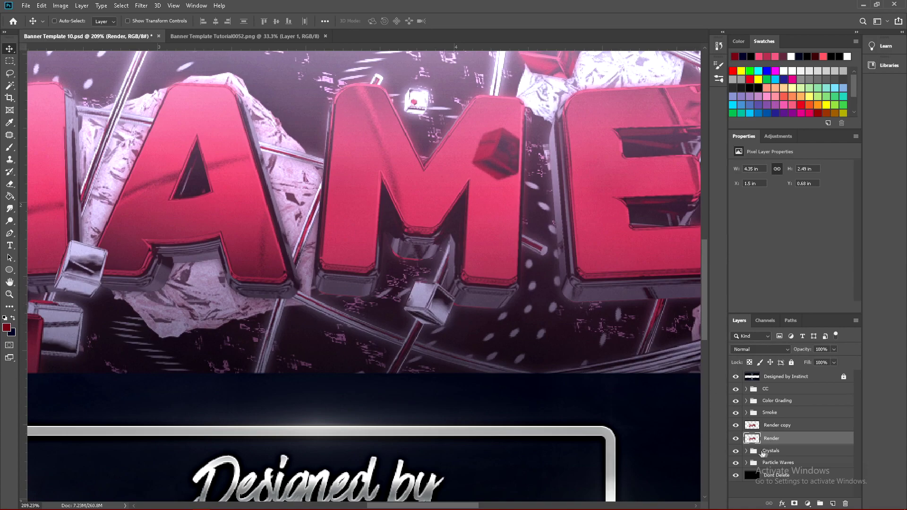
click(736, 439)
click(736, 438)
alt+scroll(325, 287, down, 4)
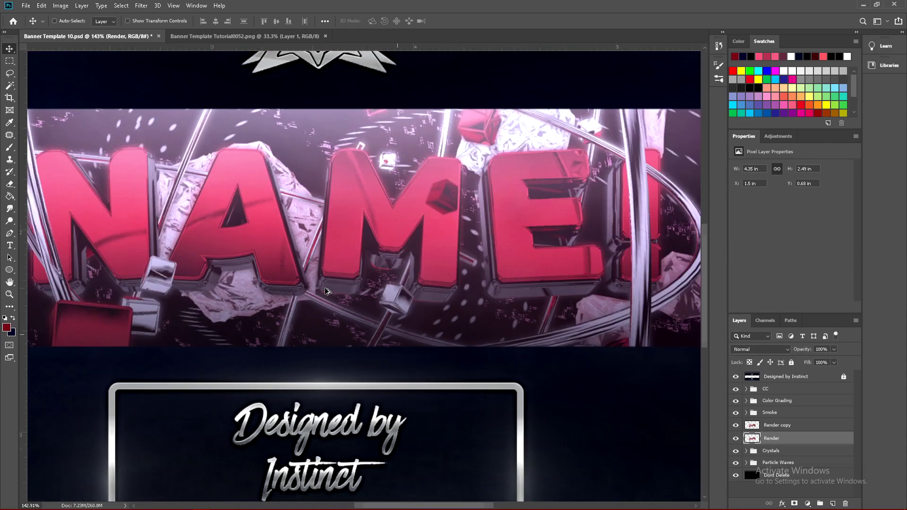
alt+scroll(393, 237, down, 1)
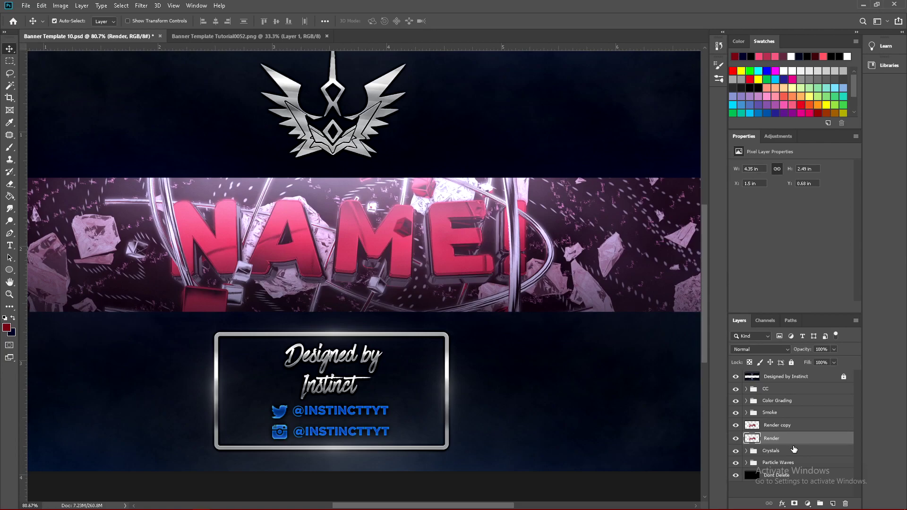
Step: Duplicate the blurred Render layer, place it above Render copy, and set it to Screen blending at 30% opacity
key(ctrl+j)
key(ctrl+bracketright)
key(ctrl+f)
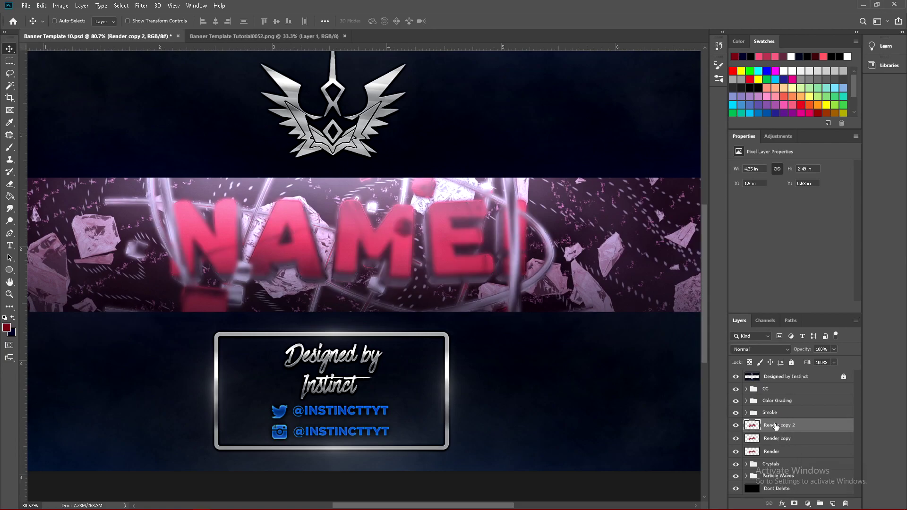
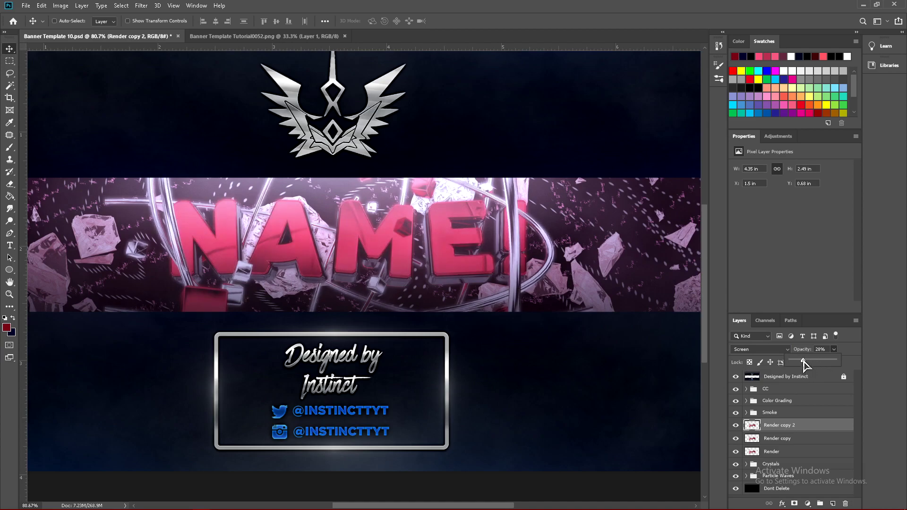
click(763, 439)
click(762, 426)
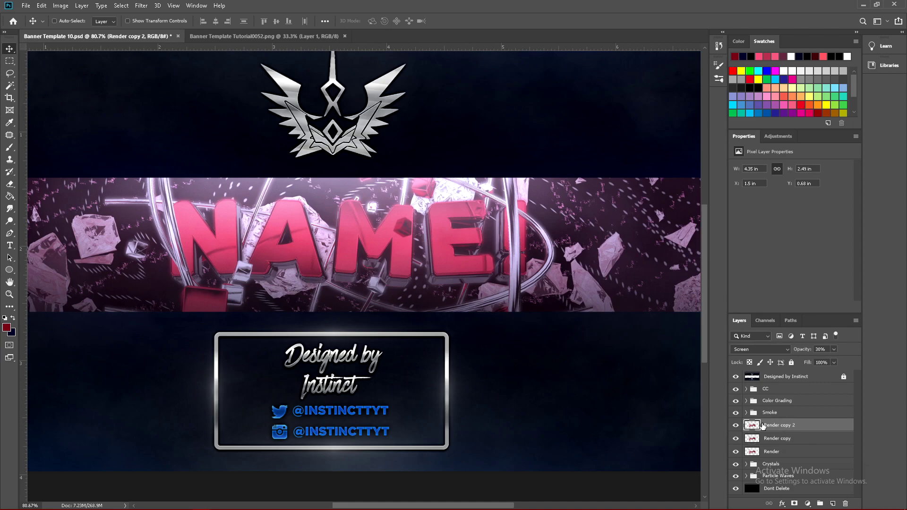
Step: Compare the banner with the Render copy 2 layer hidden and shown, including a view of the whole banner
click(736, 427)
click(735, 426)
click(735, 427)
click(735, 426)
alt+scroll(370, 266, down, 4)
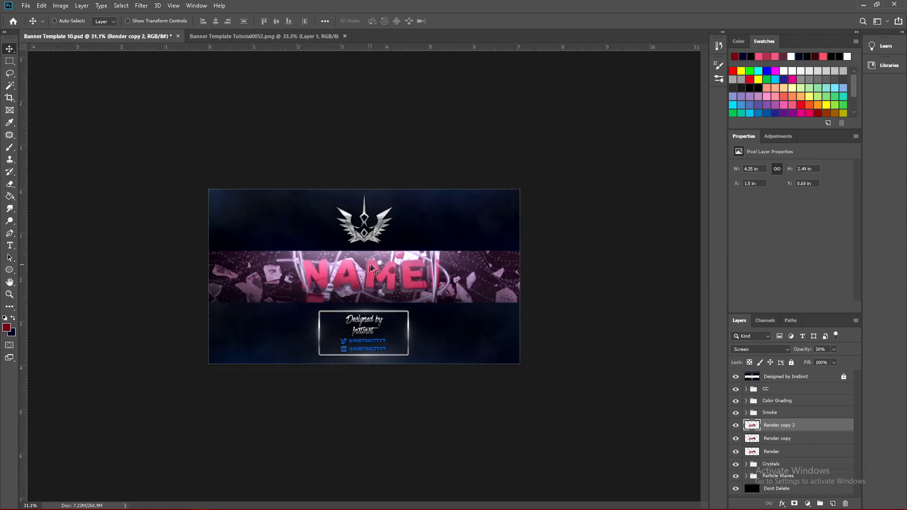
alt+scroll(370, 266, up, 3)
Step: Check the sharp Render copy layer by hiding and showing it, and duplicate it
click(771, 439)
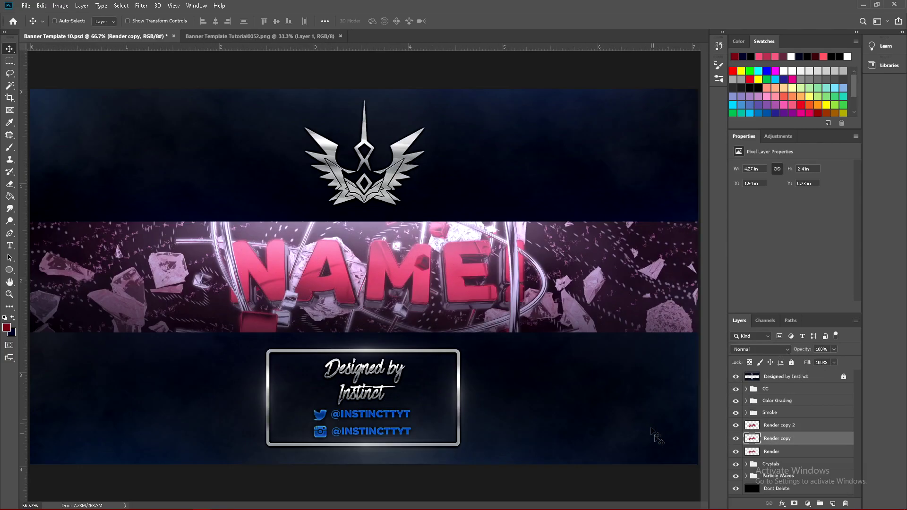
click(736, 438)
click(736, 439)
key(ctrl+j)
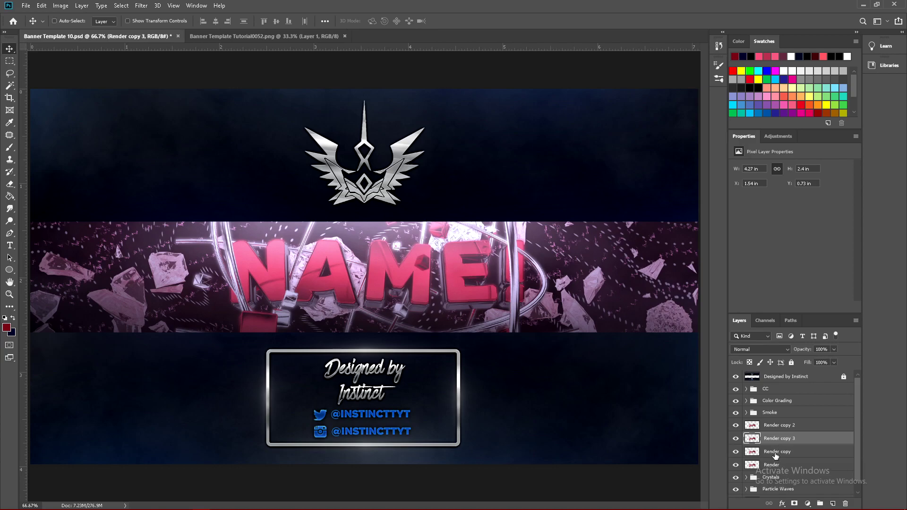
Step: Apply the Ripple distortion to the Render copy layer with an amount of 330% and Medium size
click(775, 452)
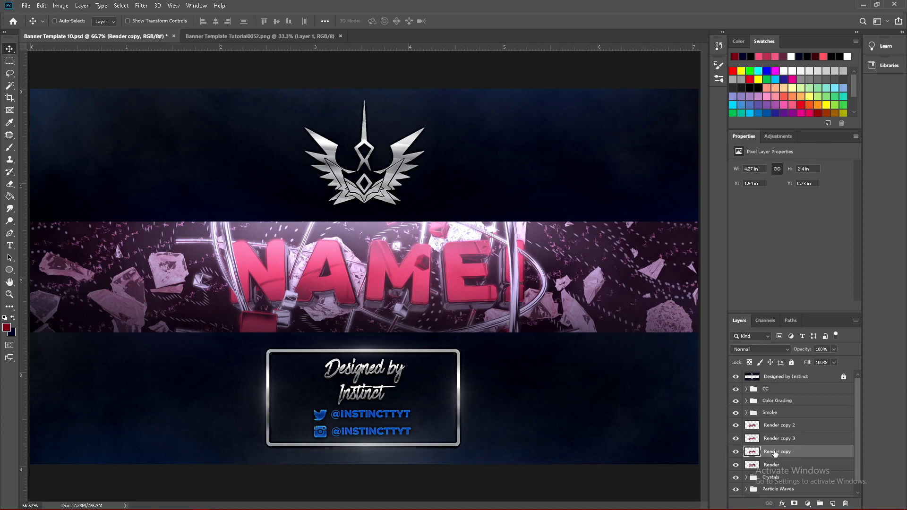
click(777, 466)
click(777, 427)
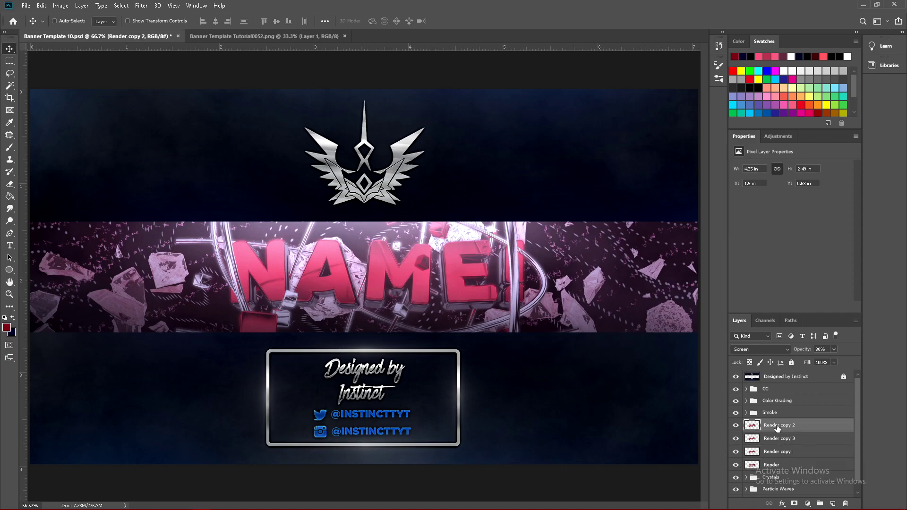
click(782, 453)
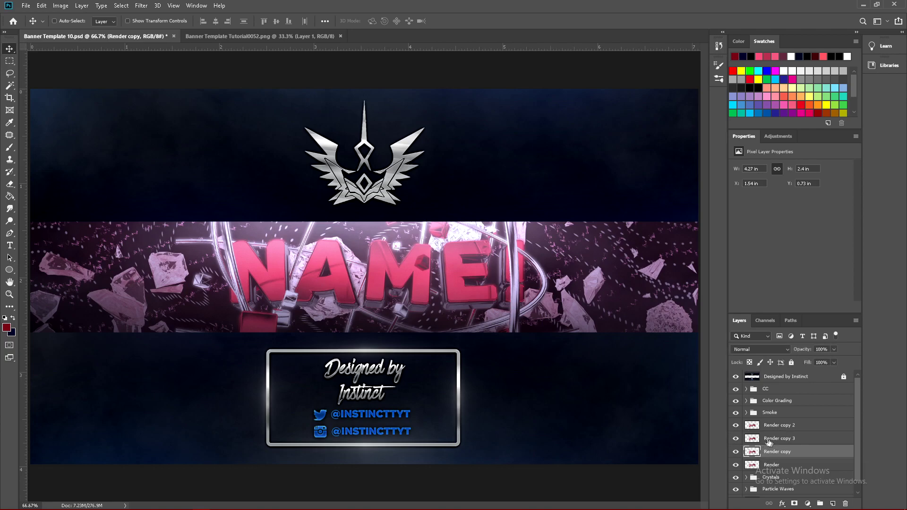
click(141, 6)
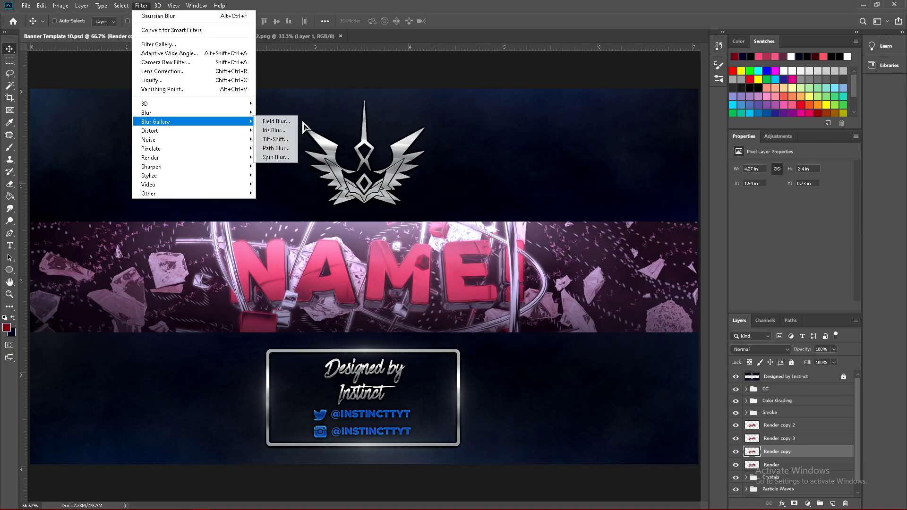
mouse_move(198, 131)
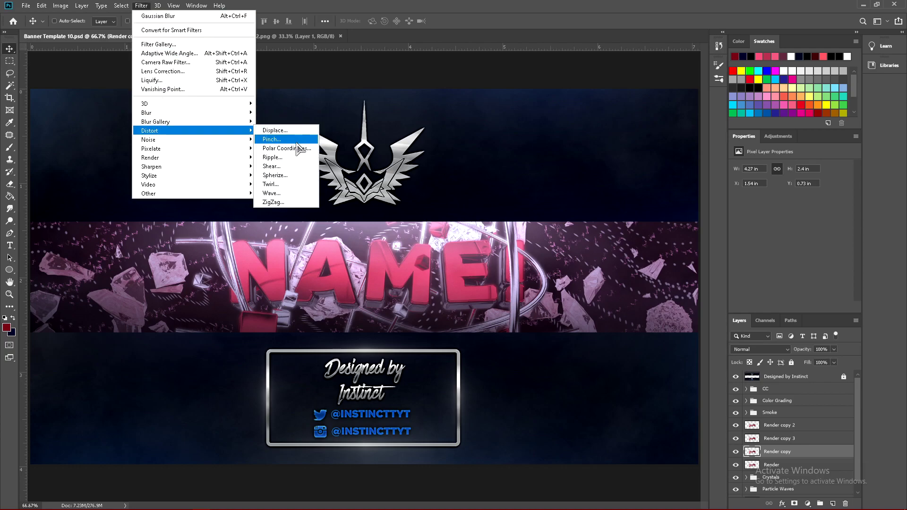
click(276, 159)
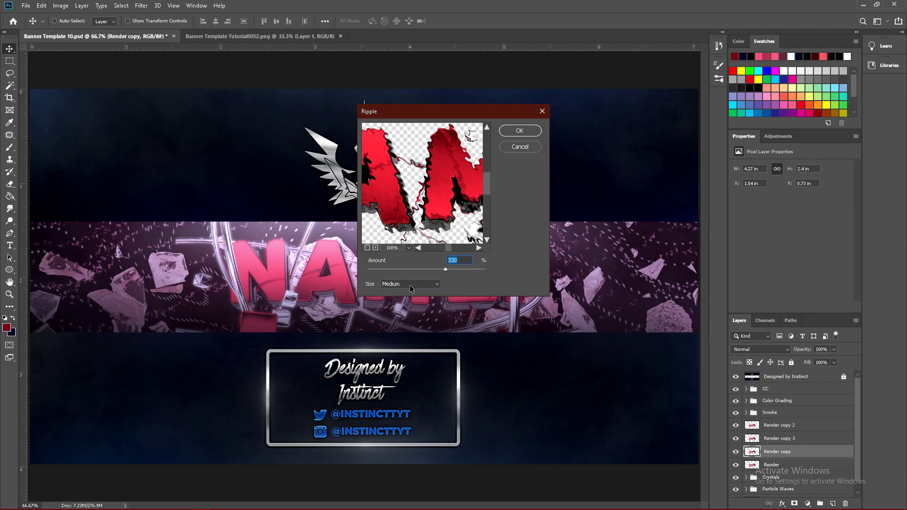
click(521, 131)
Step: Inspect the rippled edges across the NAME! letters up close, comparing them with the Render copy layer hidden and shown
ctrl+drag(232, 294, 265, 269)
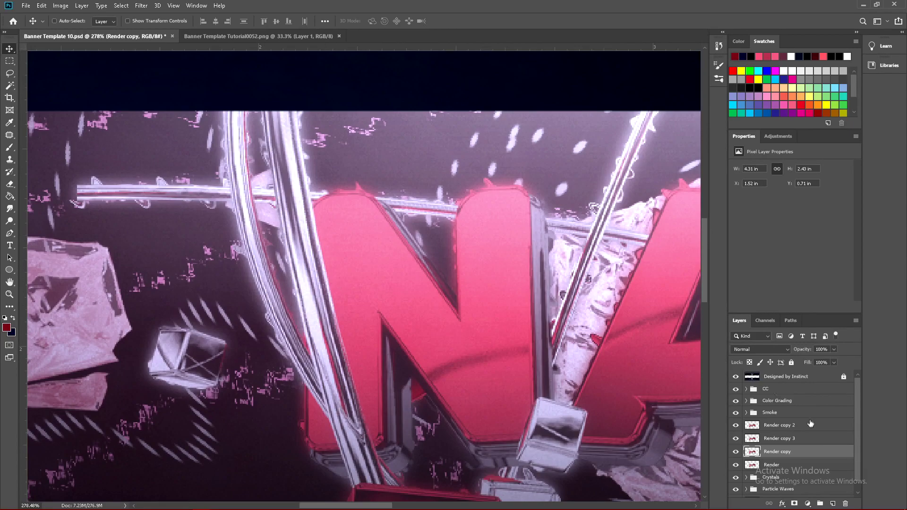
click(738, 451)
click(738, 451)
drag(506, 385, 264, 383)
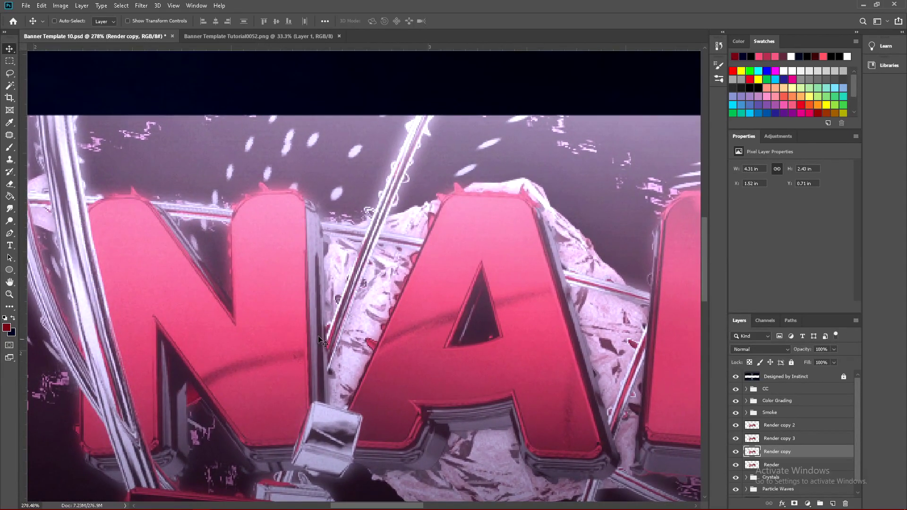
drag(453, 221, 214, 212)
mouse_move(502, 238)
mouse_down()
mouse_move(285, 280)
mouse_move(315, 183)
mouse_move(245, 235)
mouse_move(256, 377)
mouse_up()
alt+scroll(256, 376, down, 5)
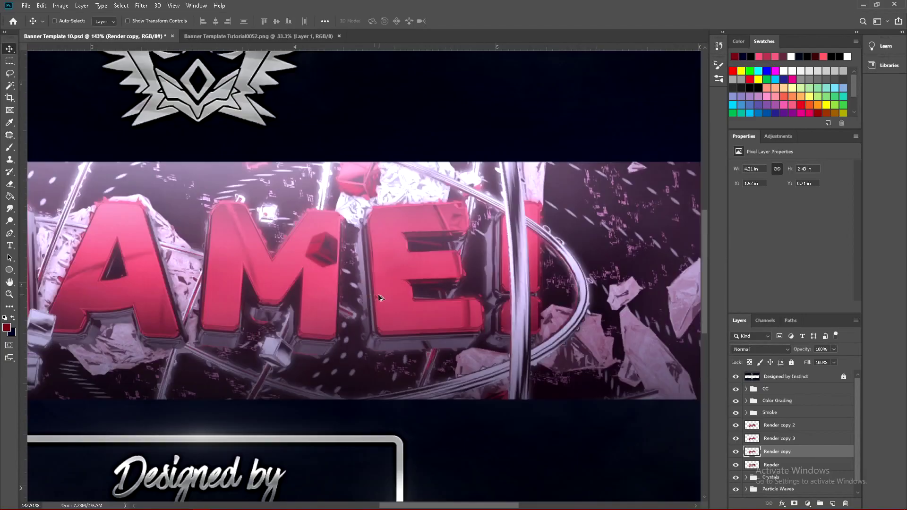
alt+scroll(380, 298, down, 5)
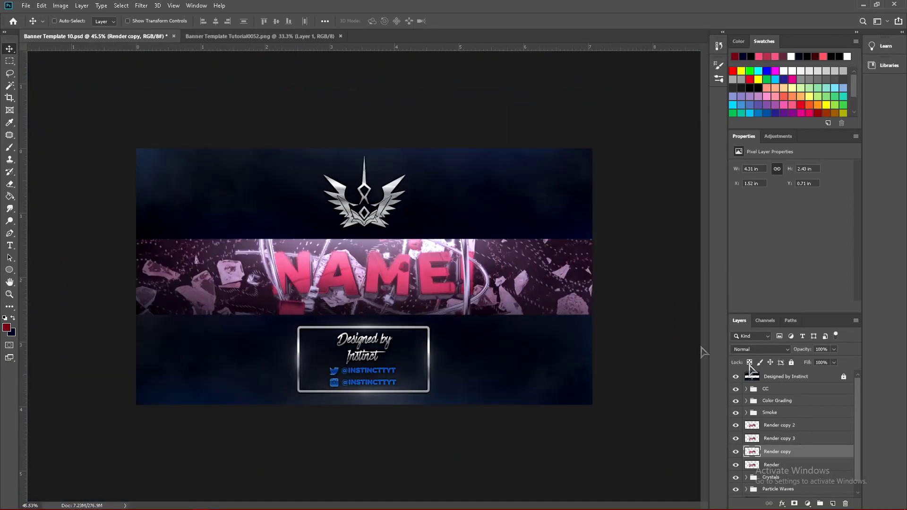
Step: Group the Render, Render copy, Render copy 3 and Render copy 2 layers, and name the group Render
click(782, 465)
shift+click(794, 427)
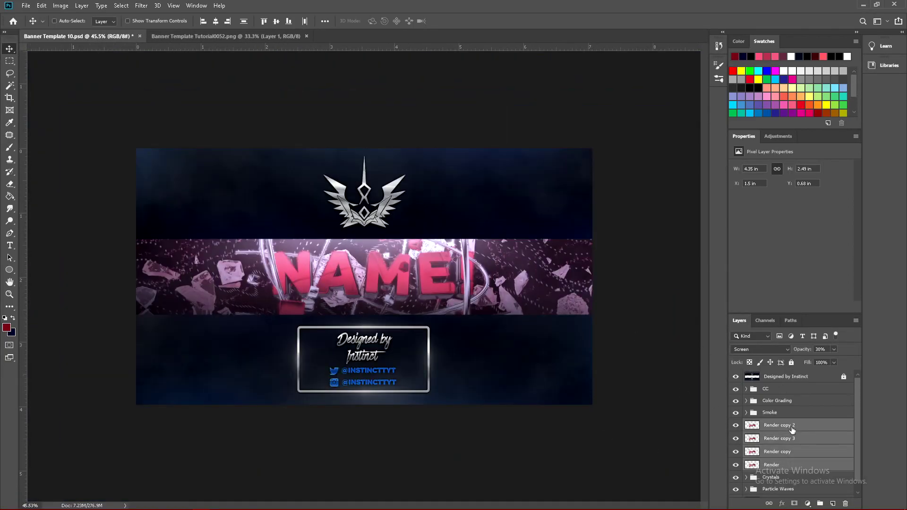
click(785, 467)
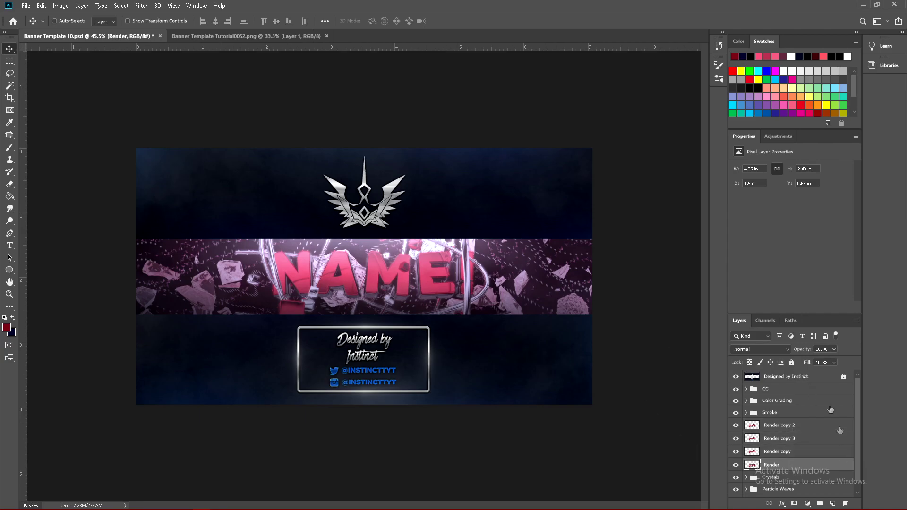
shift+click(794, 427)
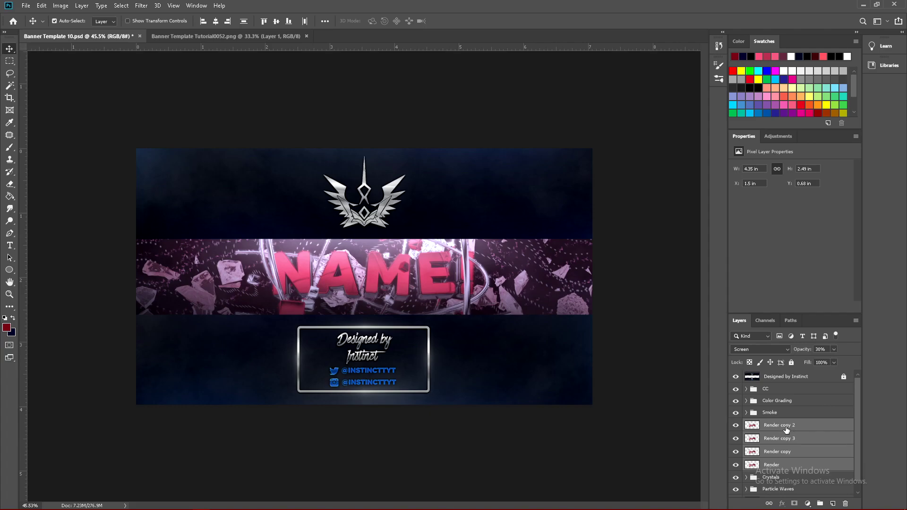
key(ctrl+g)
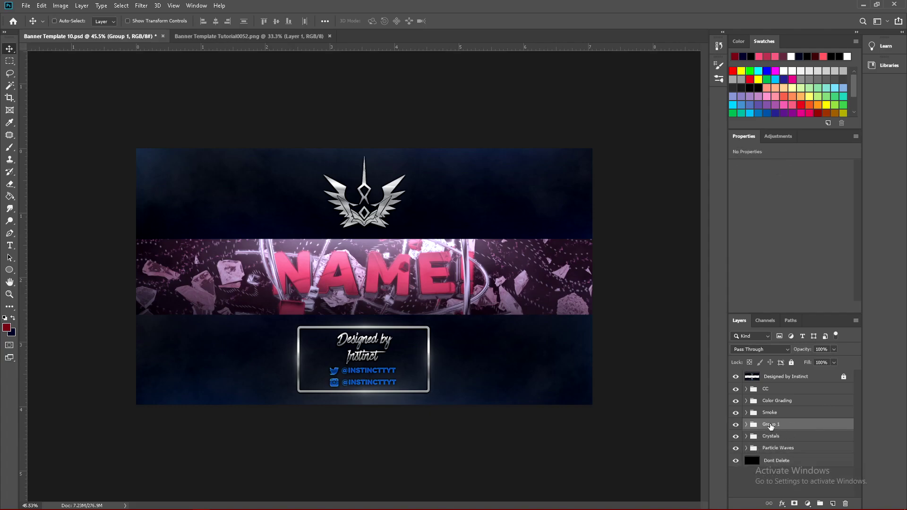
double_click(770, 425)
key(Return)
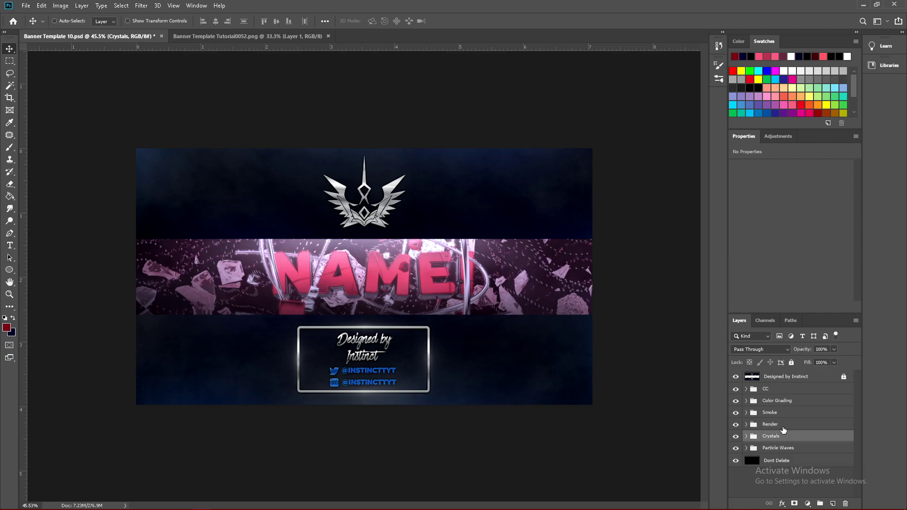
Step: Compare the banner with the Render group hidden and shown, viewing the design both from afar and closer
click(735, 423)
click(736, 424)
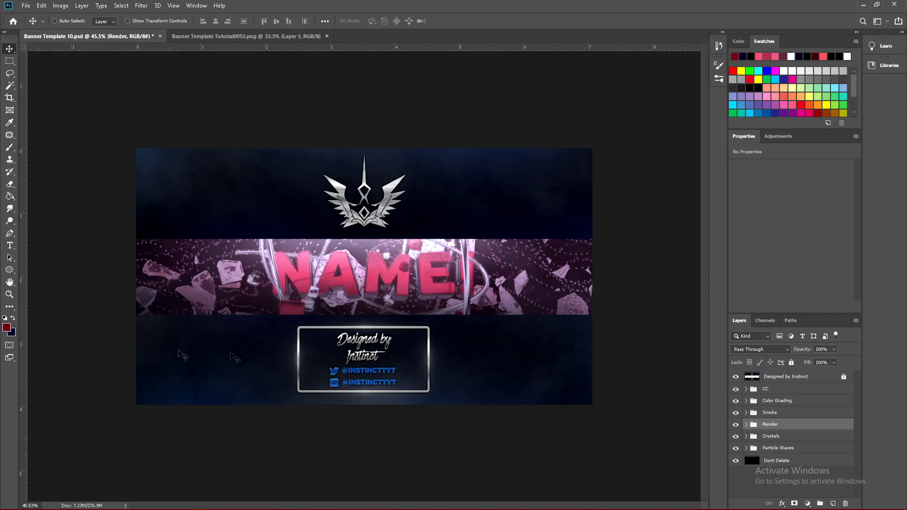
alt+scroll(375, 287, down, 3)
alt+scroll(376, 287, up, 5)
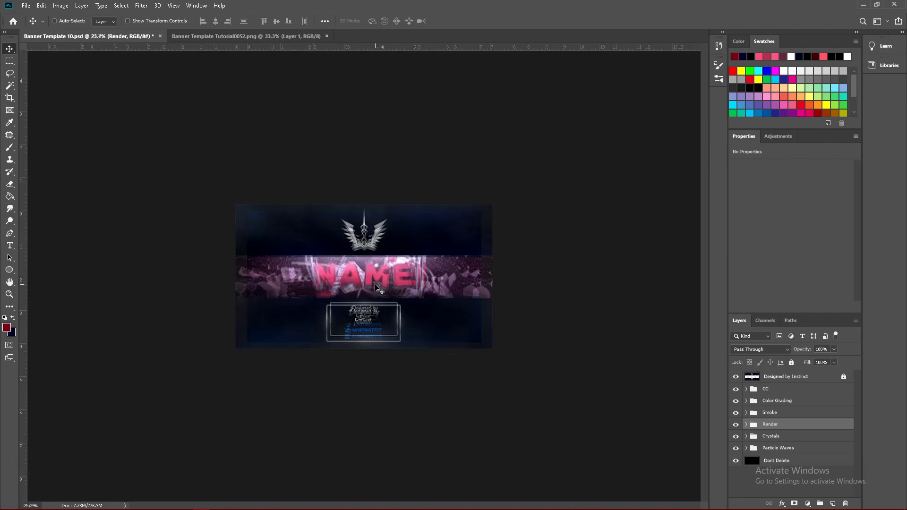
alt+scroll(376, 286, down, 1)
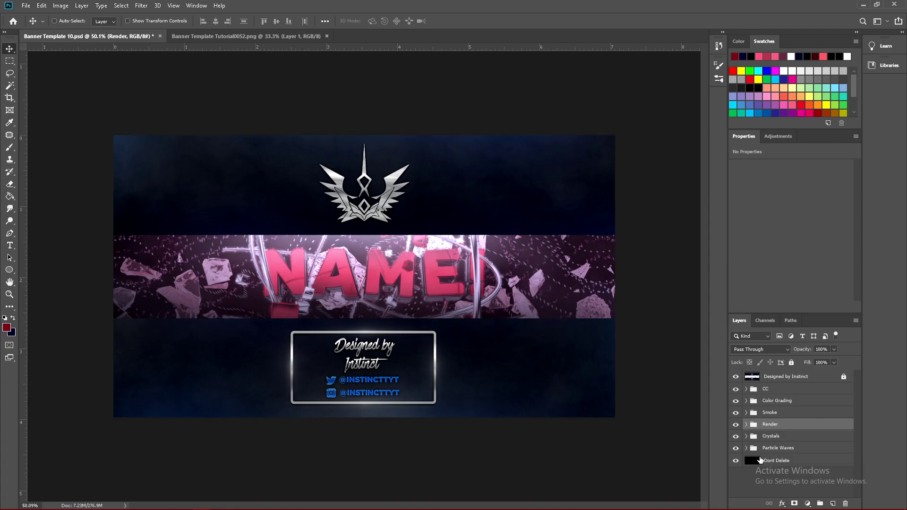
Step: Try a different hue in the Crystals group's Hue/Saturation 1 adjustment, restoring it to 0, and collapse the group
click(762, 438)
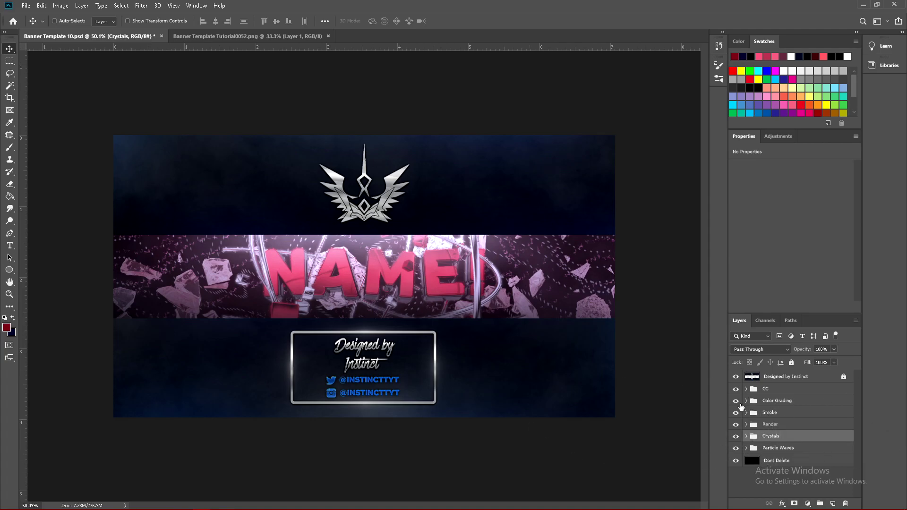
click(746, 437)
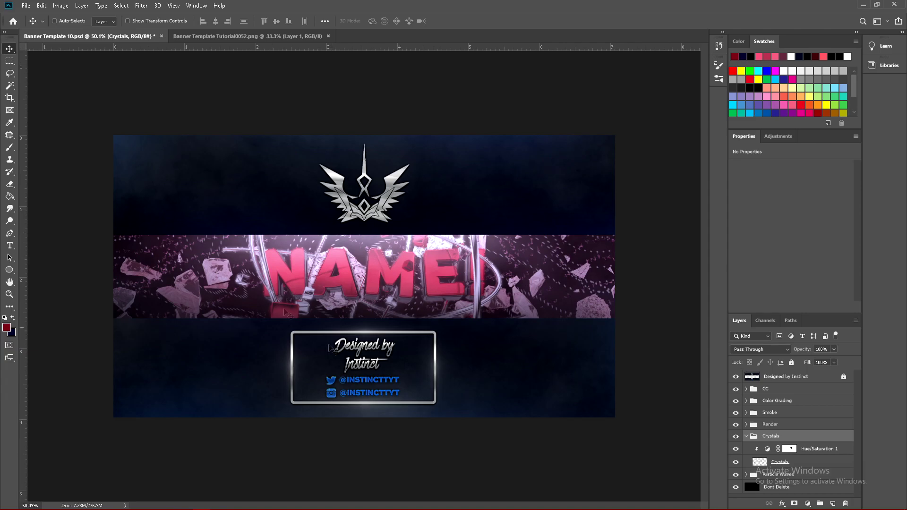
click(790, 452)
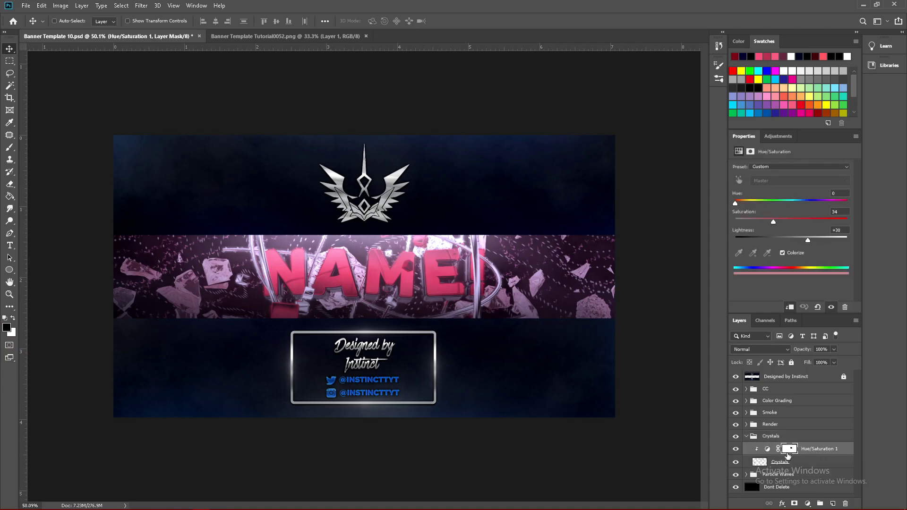
drag(760, 204, 734, 204)
click(779, 465)
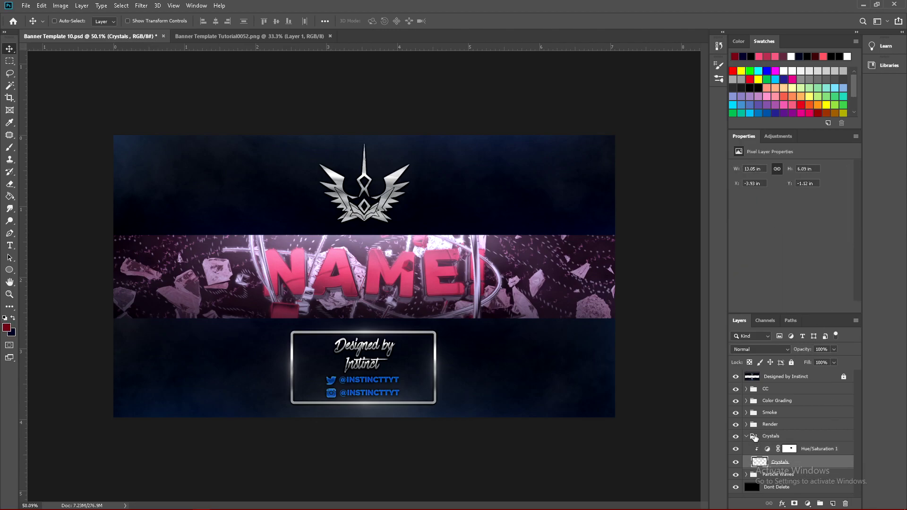
click(746, 436)
Step: Review the layers inside the Render group, duplicate the whole group as a backup, and hide the original
click(747, 424)
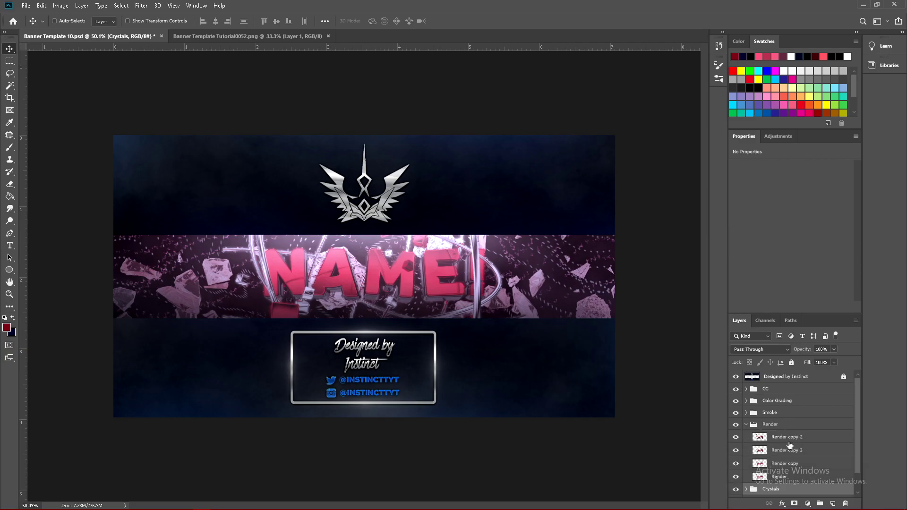
click(785, 438)
click(781, 464)
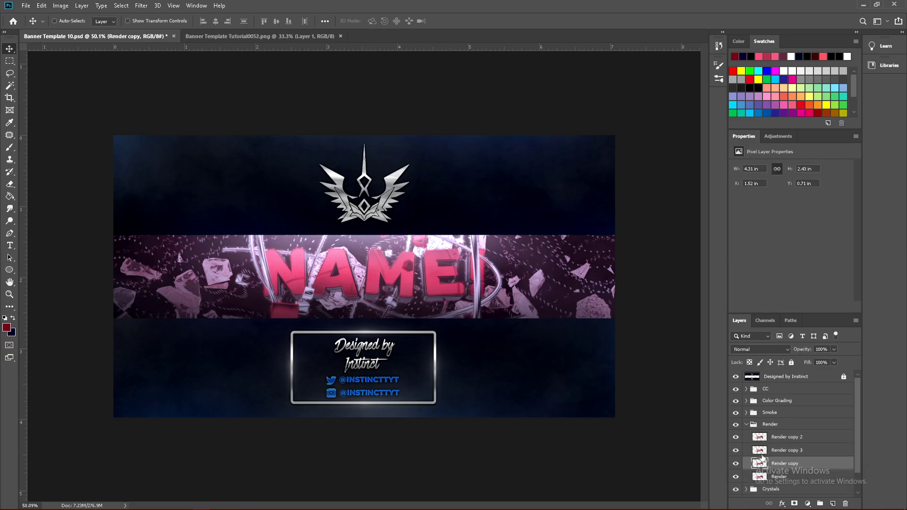
scroll(762, 457, down, 1)
click(797, 464)
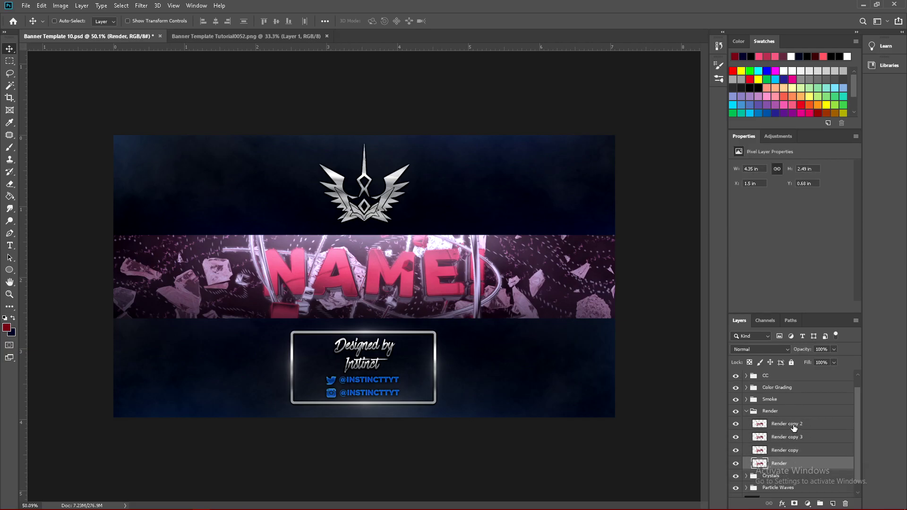
shift+click(794, 427)
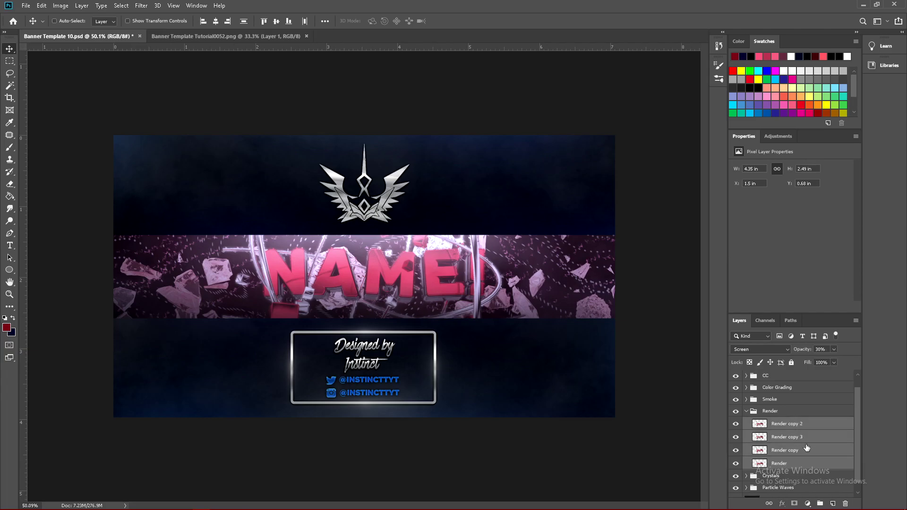
click(746, 412)
key(ctrl+j)
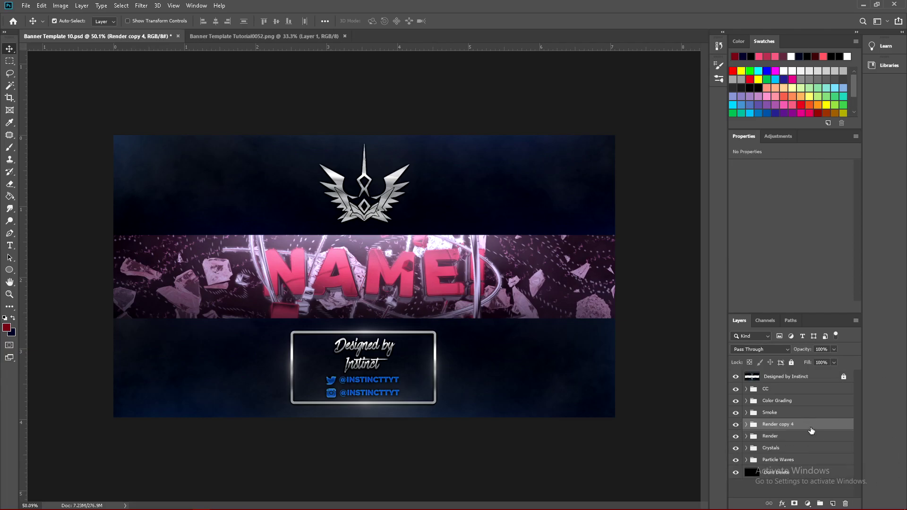
click(736, 437)
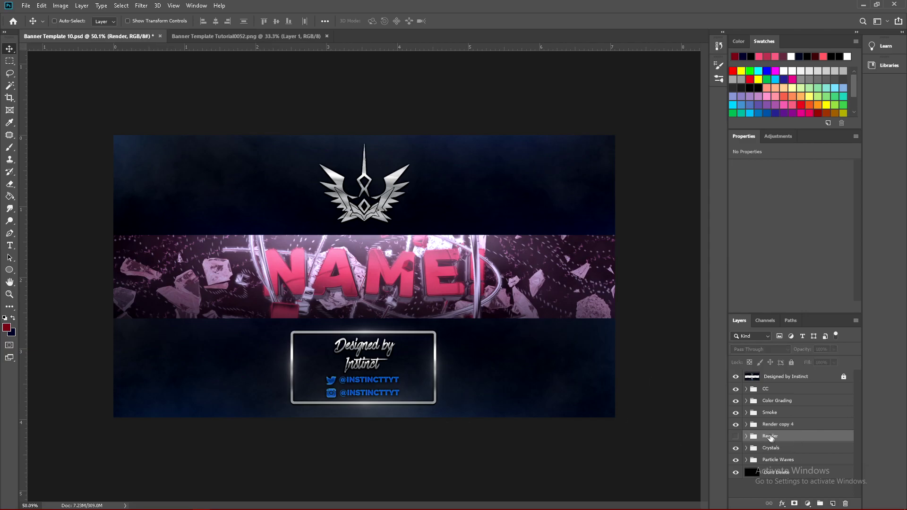
Step: Merge the four render layers inside the duplicated Render group into a single layer
click(746, 425)
scroll(783, 449, down, 1)
click(779, 464)
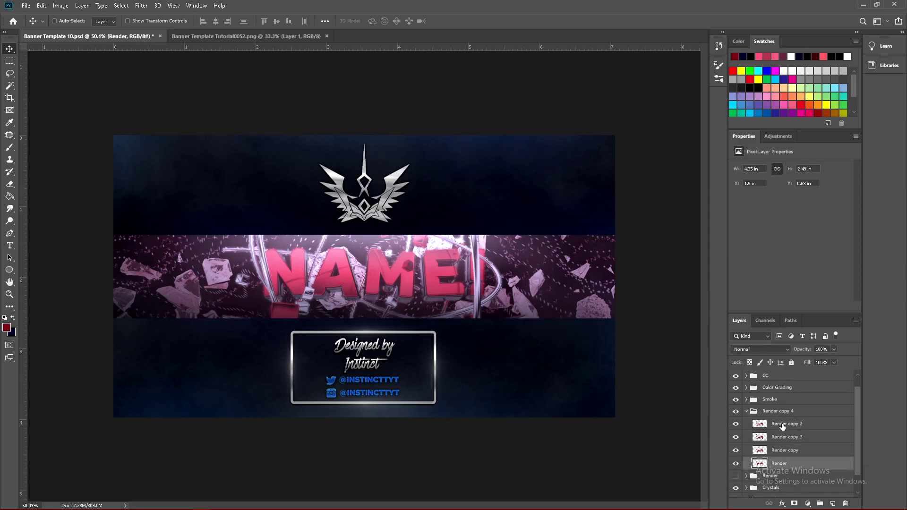
shift+click(783, 426)
click(783, 467)
shift+click(792, 425)
right_click(783, 430)
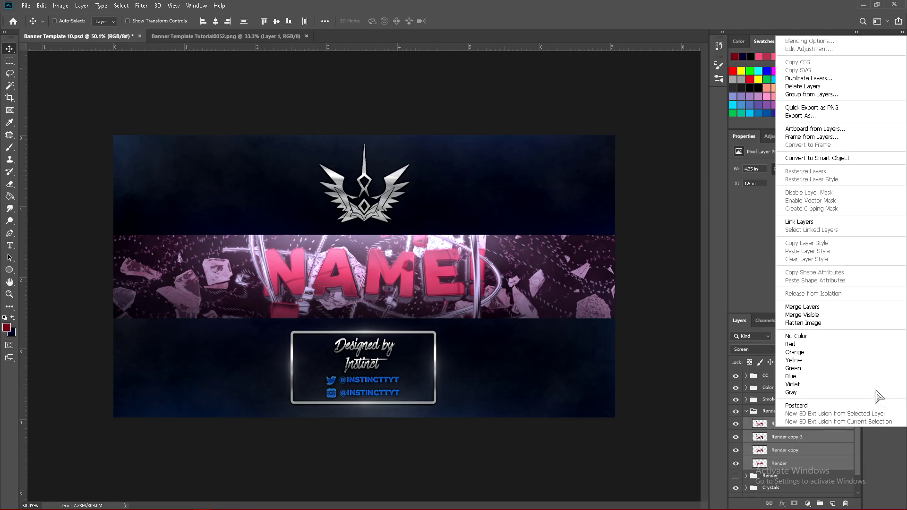
click(795, 315)
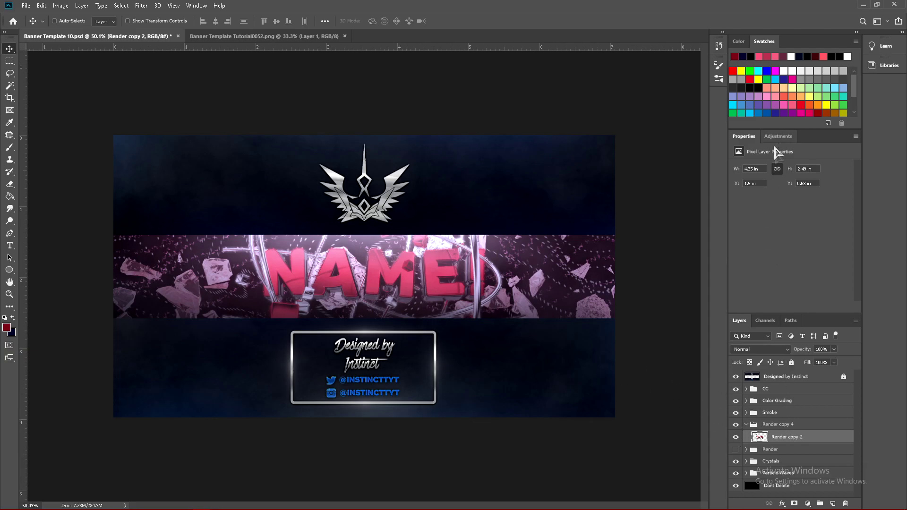
Step: Preview a Hue/Saturation change on the merged render layer with hue -87 and saturation -100, and discard it
key(ctrl+u)
drag(645, 201, 594, 226)
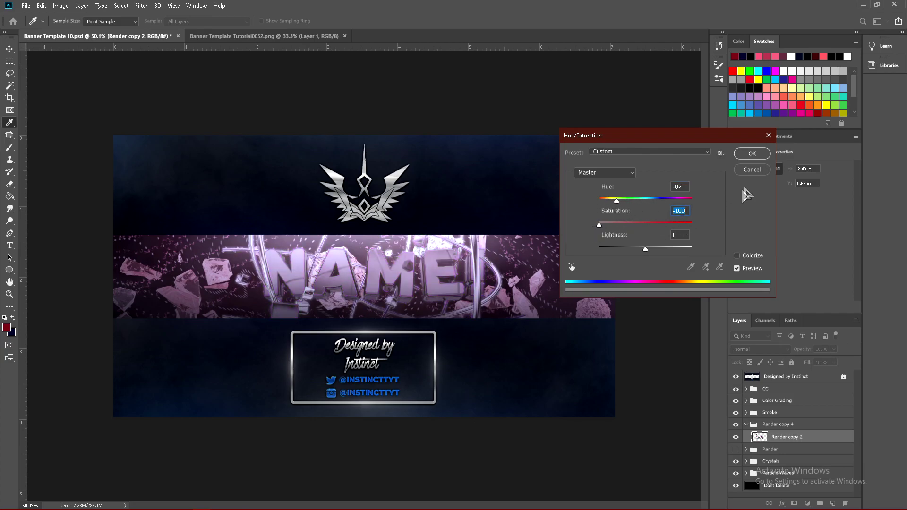
click(755, 171)
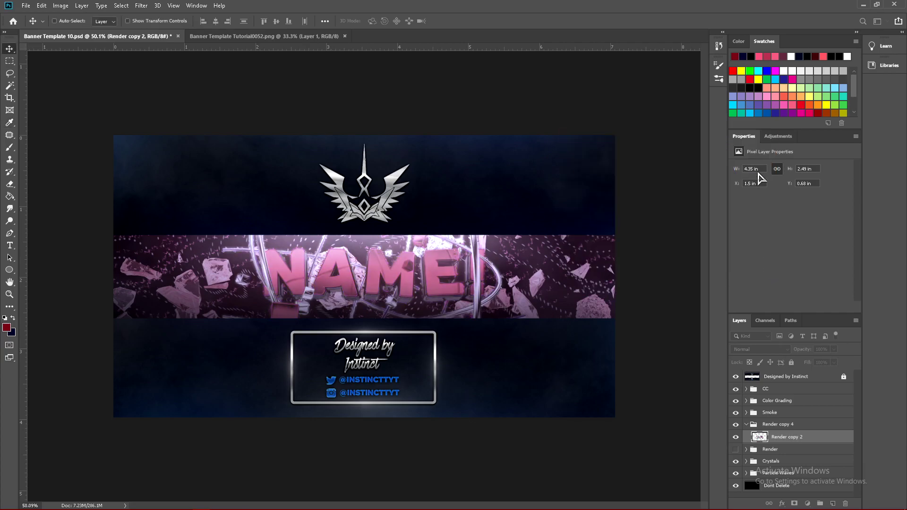
Step: Add a Hue/Saturation adjustment layer above the merged render layer and clip it to that layer
click(781, 137)
click(750, 171)
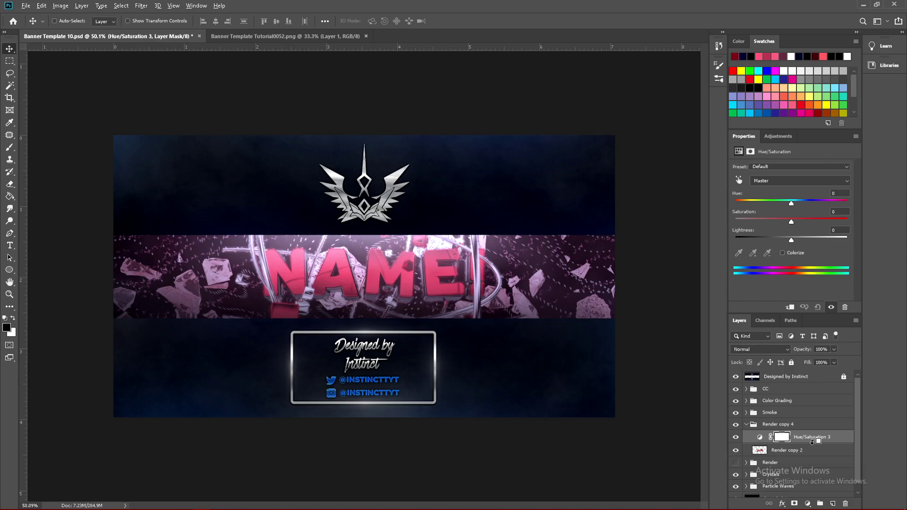
alt+click(813, 442)
click(760, 455)
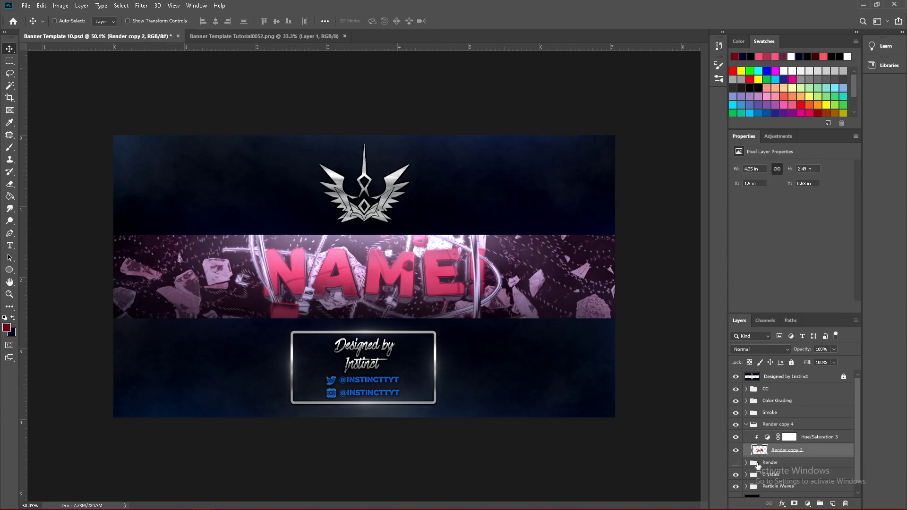
click(815, 439)
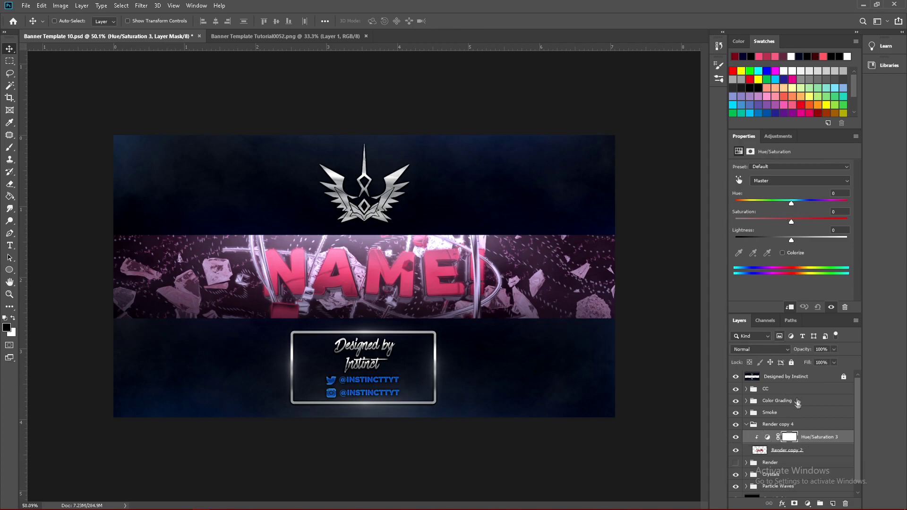
Step: Try a hue of +95 on the render's clipped Hue/Saturation adjustment, and delete that adjustment layer
drag(791, 203, 828, 218)
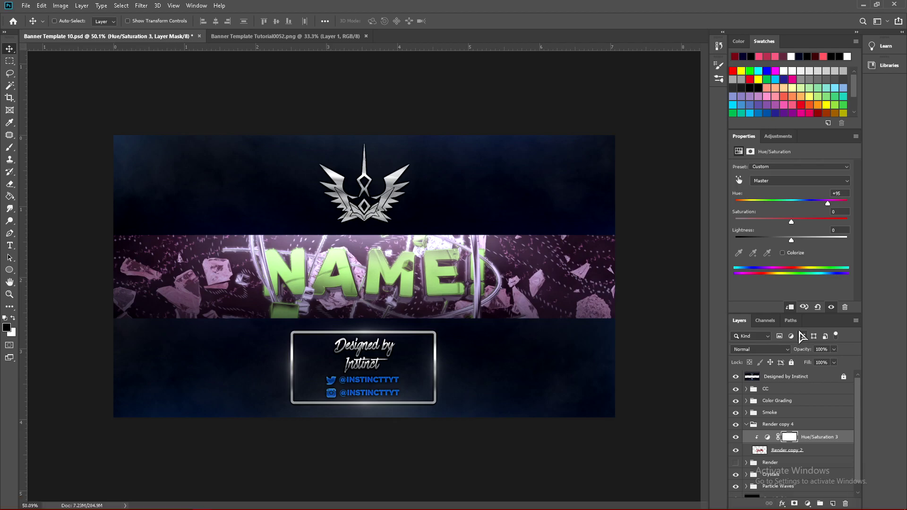
drag(798, 203, 827, 204)
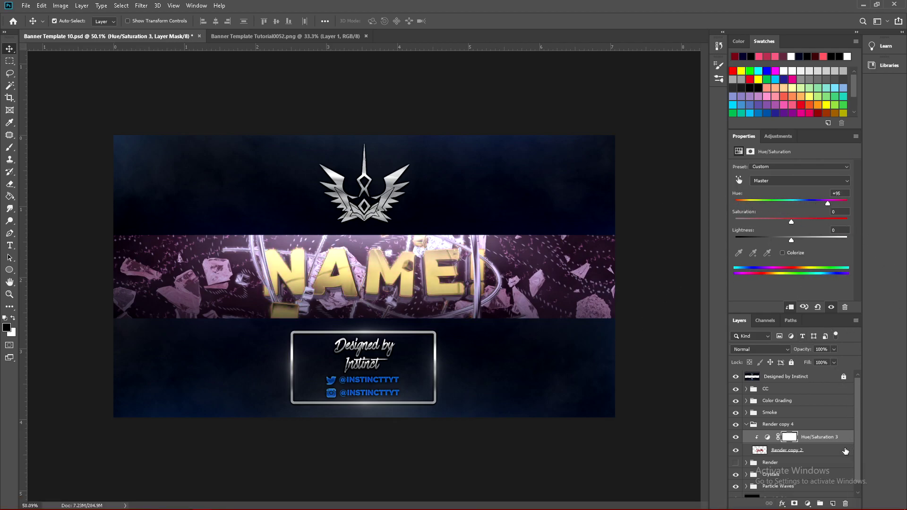
click(820, 443)
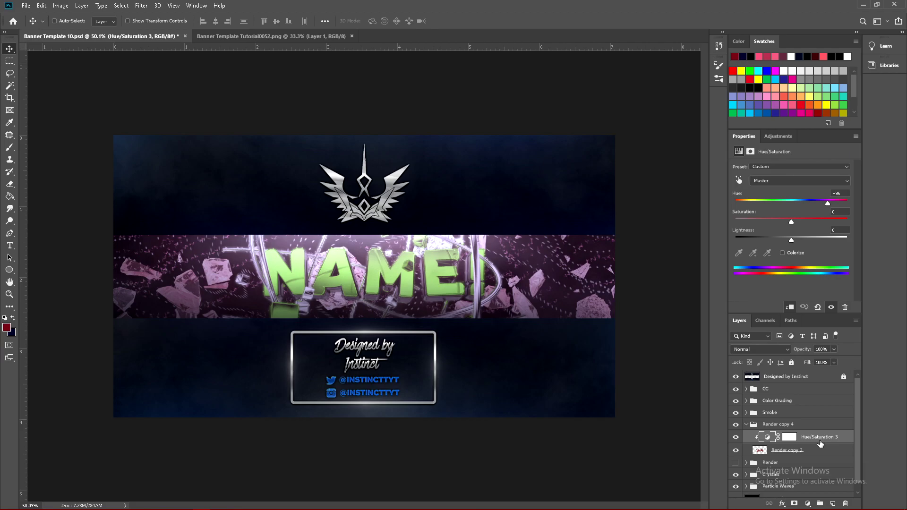
key(Delete)
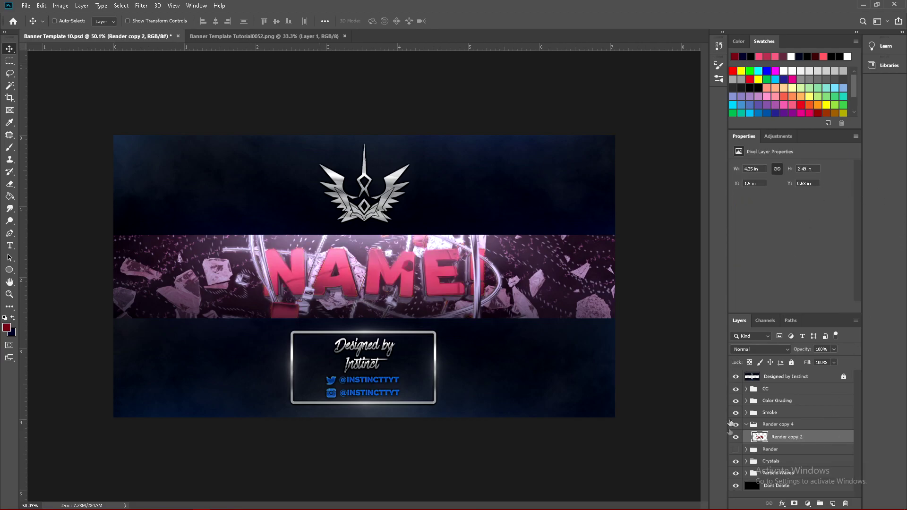
Step: Collapse the duplicated Render group, and check the Gradient 1 and Gradient 3 layers in Color Grading by toggling their visibility
click(746, 425)
click(747, 401)
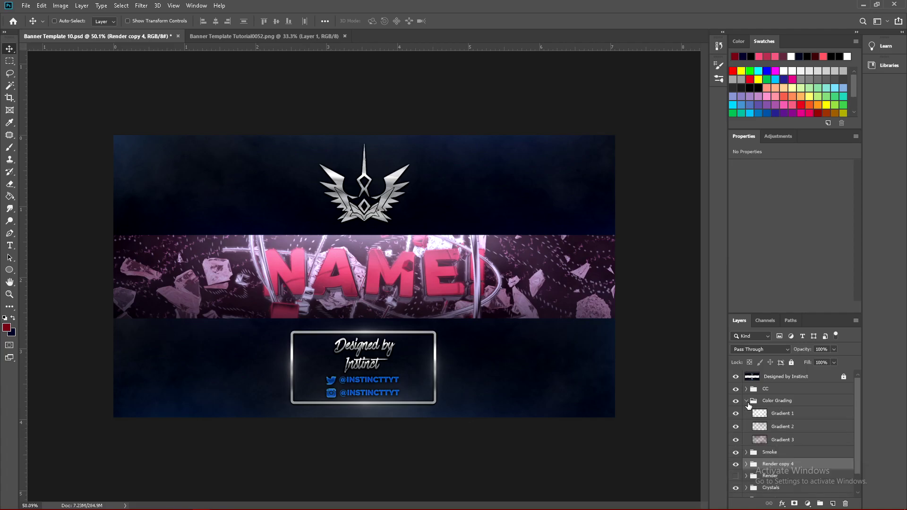
click(774, 414)
click(734, 414)
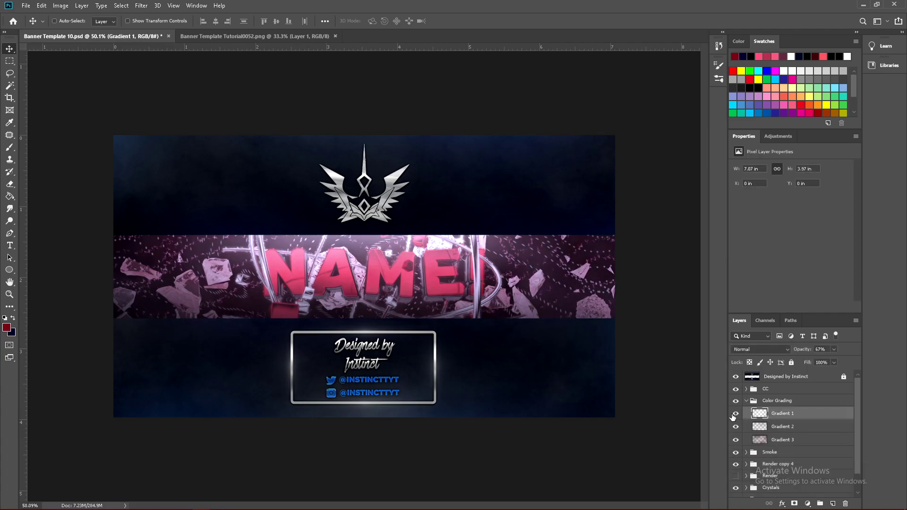
click(736, 440)
Step: Preview a Hue/Saturation hue shift of +44 on the Gradient 3 layer, and discard it
click(760, 441)
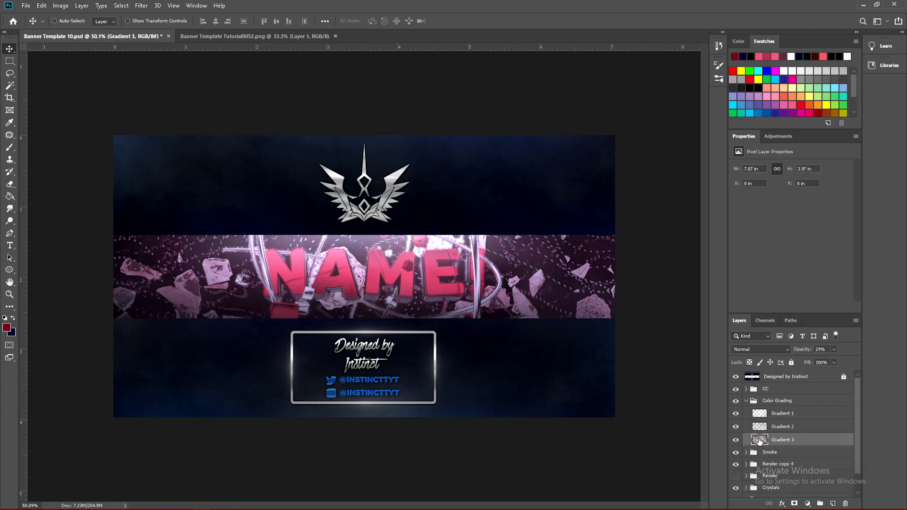
key(ctrl+u)
drag(653, 202, 628, 228)
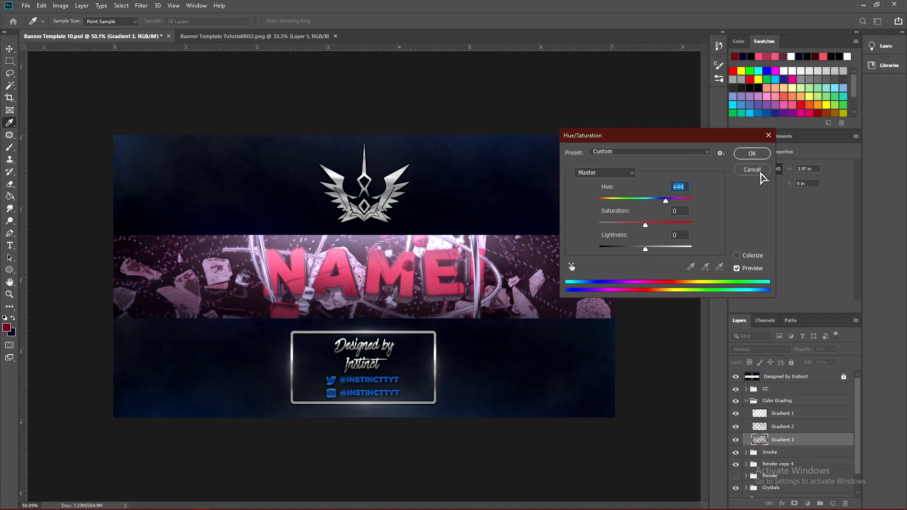
click(760, 171)
Step: Preview a Hue/Saturation hue shift of -180 on the Gradient 2 layer, and discard it
click(778, 428)
click(736, 427)
click(736, 427)
key(ctrl+u)
drag(647, 201, 597, 204)
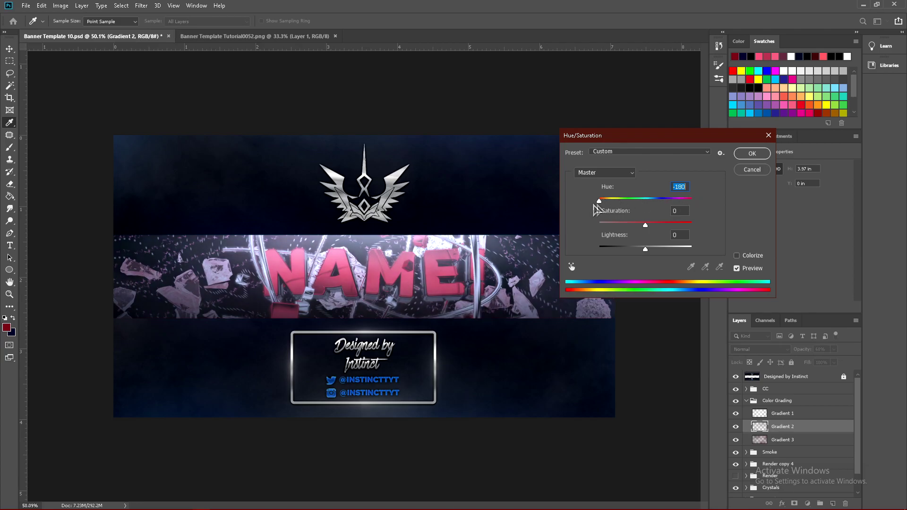
click(752, 169)
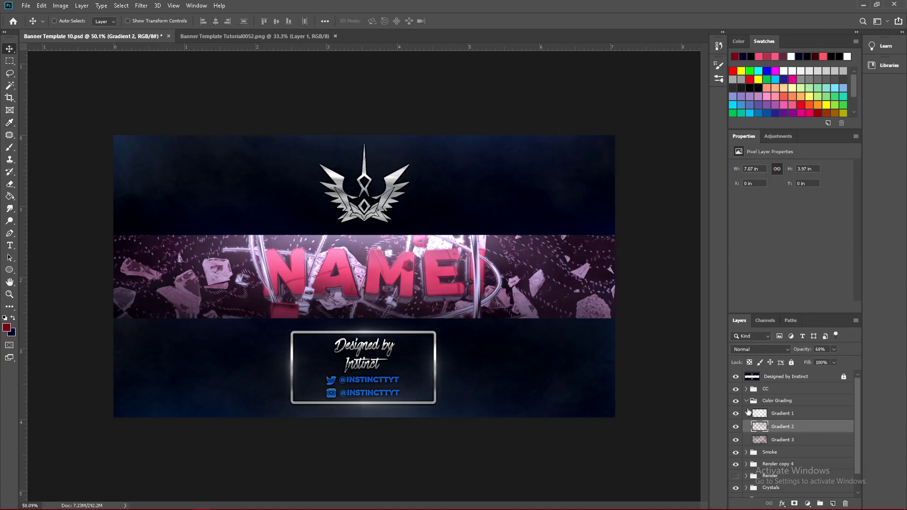
Step: Collapse the Color Grading group, make the original Render group visible again and delete the Render copy 4 group
click(747, 400)
click(785, 449)
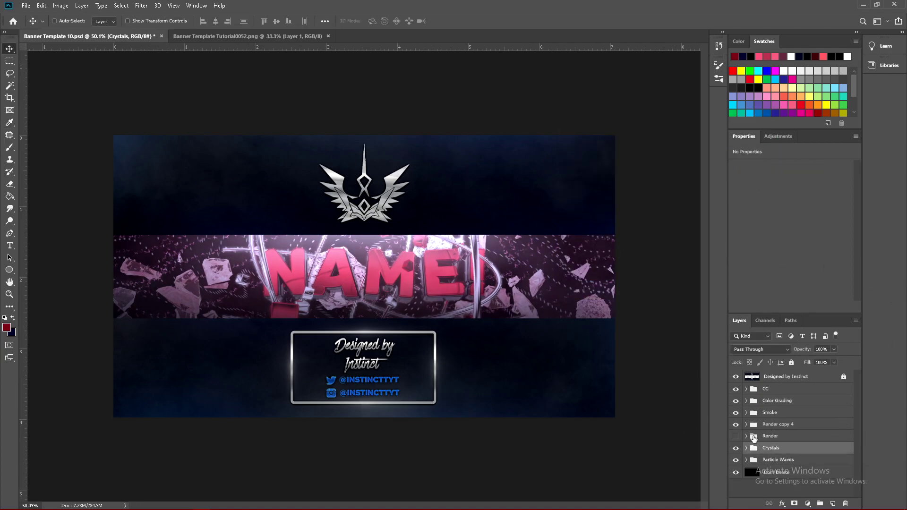
click(779, 437)
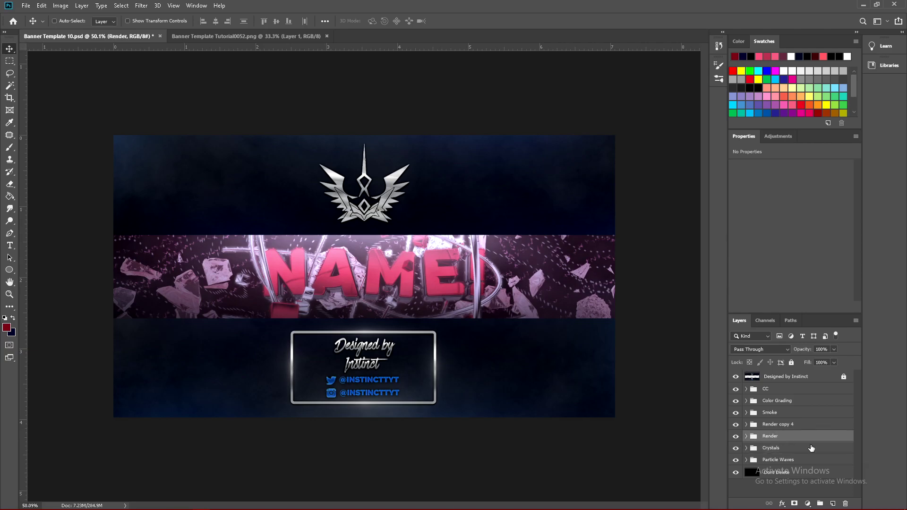
click(782, 427)
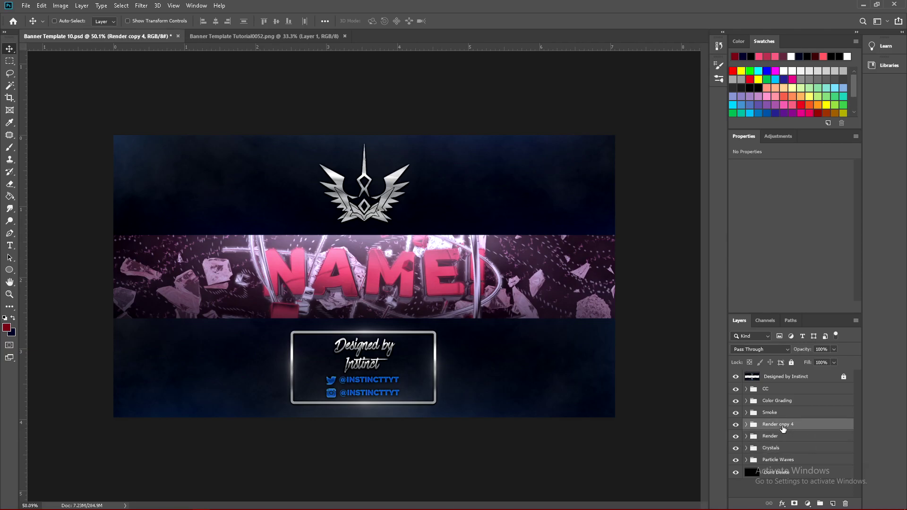
key(Delete)
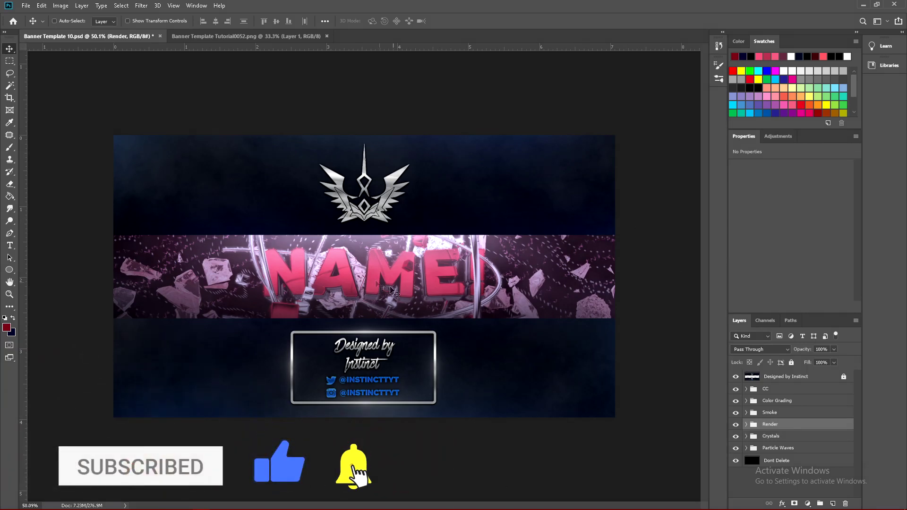
Step: Open the Save for Web (Legacy) export for the finished banner and check its PNG-24 preview
alt+scroll(369, 287, down, 5)
alt+scroll(369, 287, up, 5)
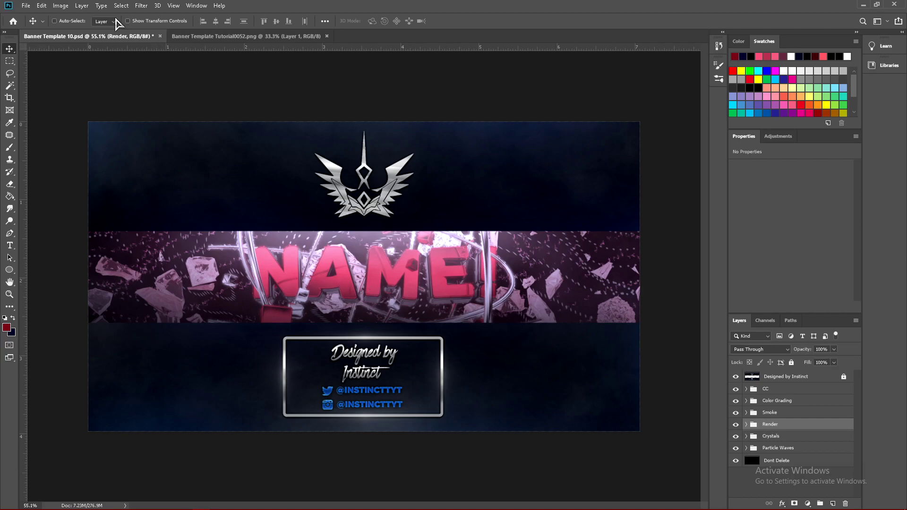
click(23, 6)
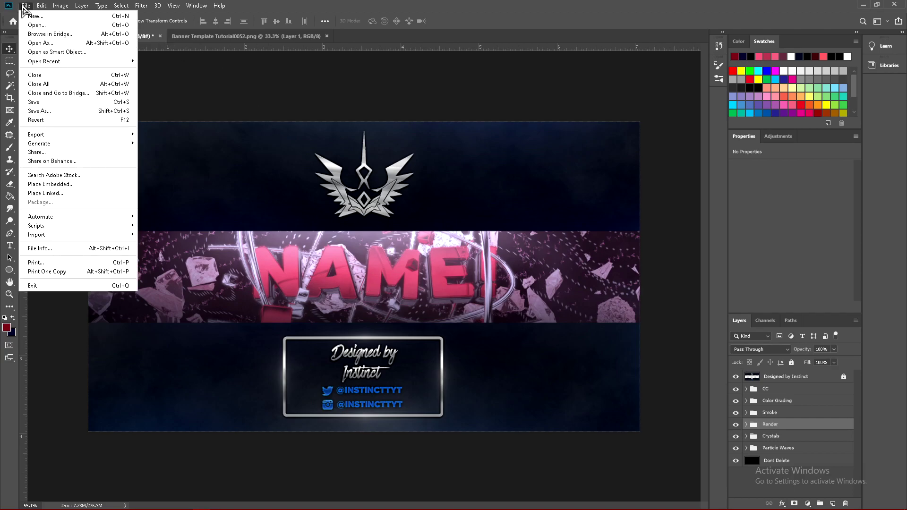
mouse_move(69, 135)
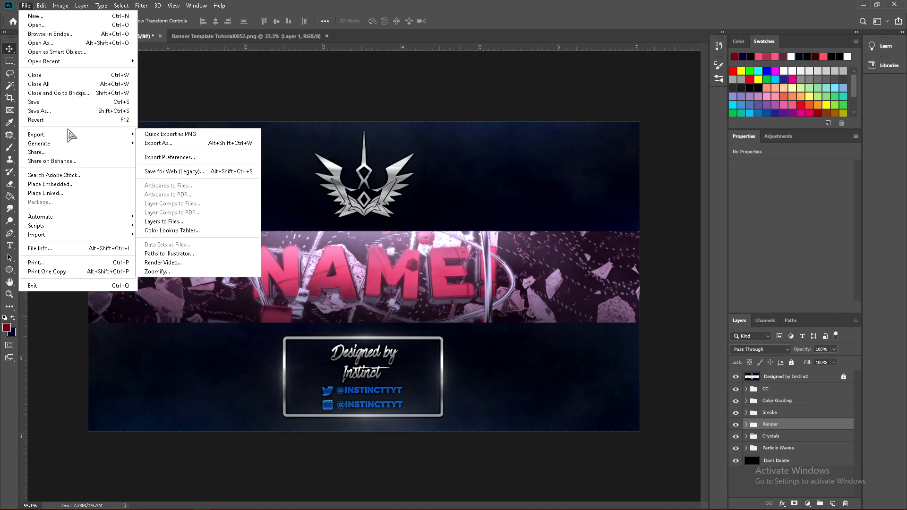
click(173, 171)
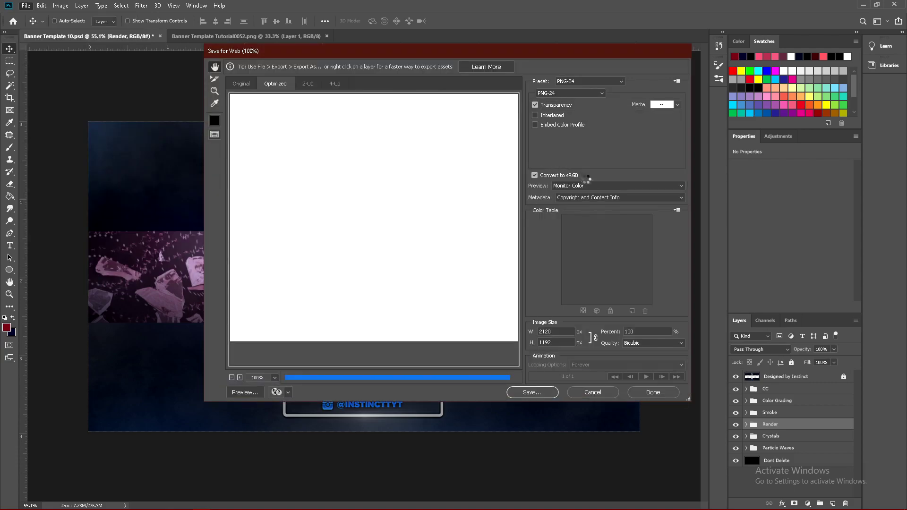
alt+scroll(441, 200, down, 1)
alt+scroll(440, 200, down, 1)
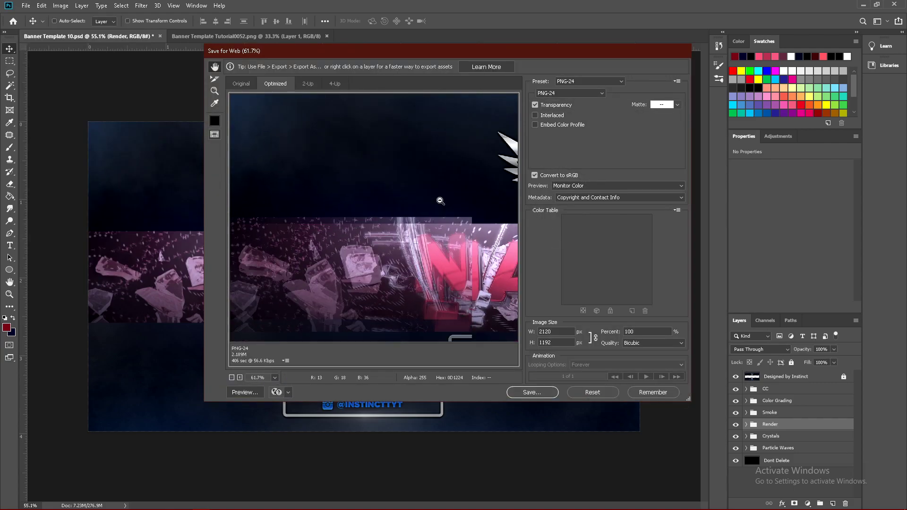
Step: Save the optimized image in Pictures as "Banner-Template-10 Tutorial", replacing the existing file of that name
click(531, 393)
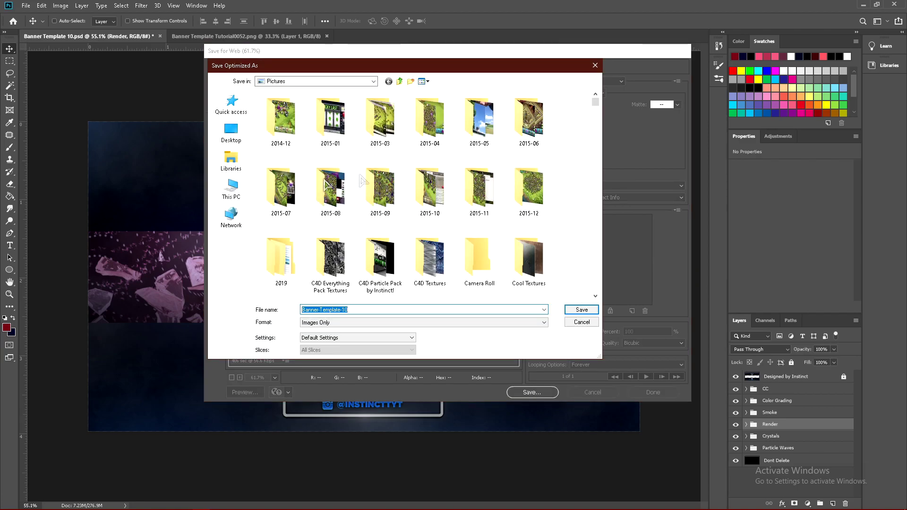
drag(308, 73, 343, 77)
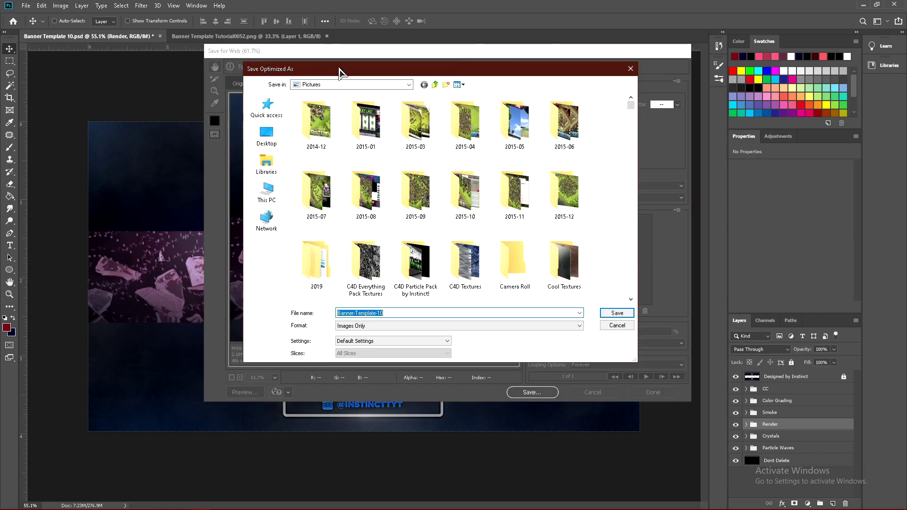
drag(246, 103, 269, 100)
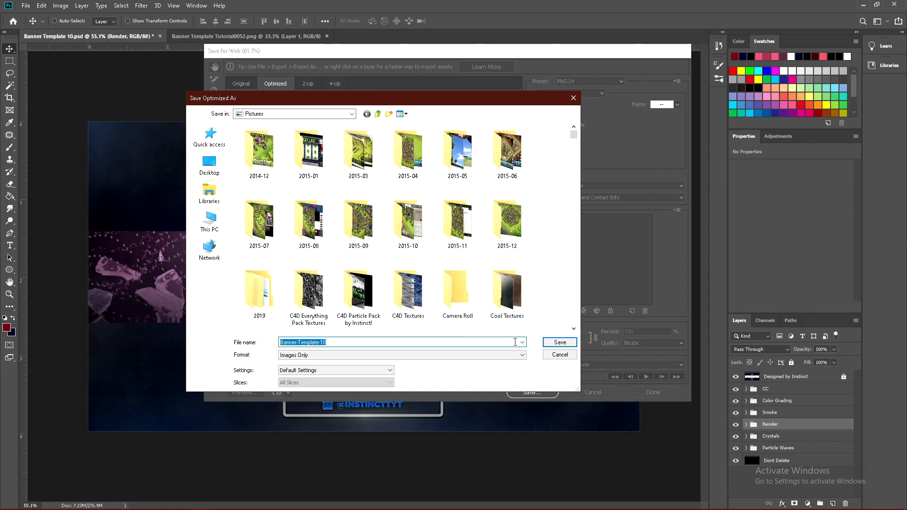
click(437, 342)
text(Tutorial)
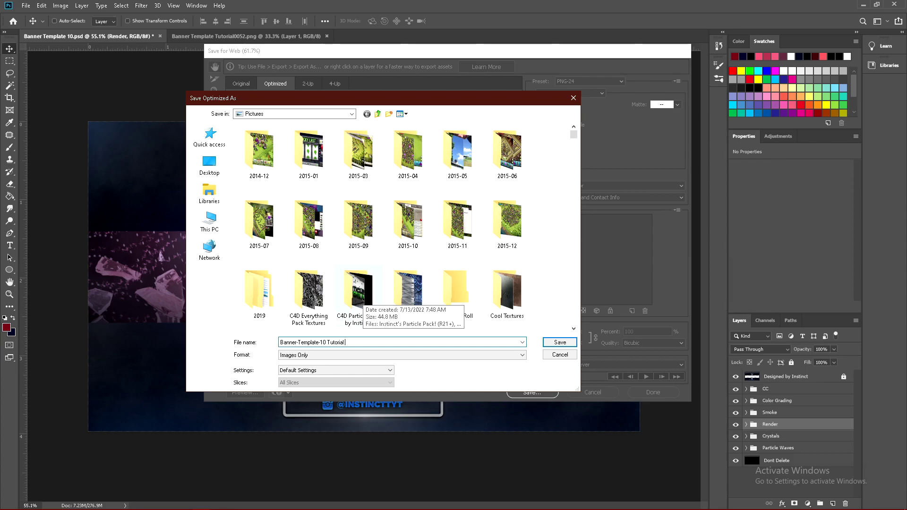
click(560, 342)
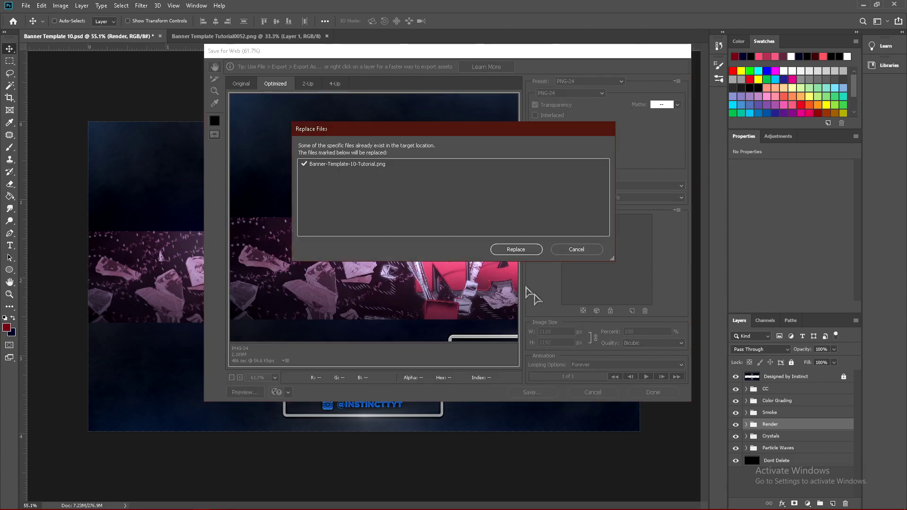
click(512, 249)
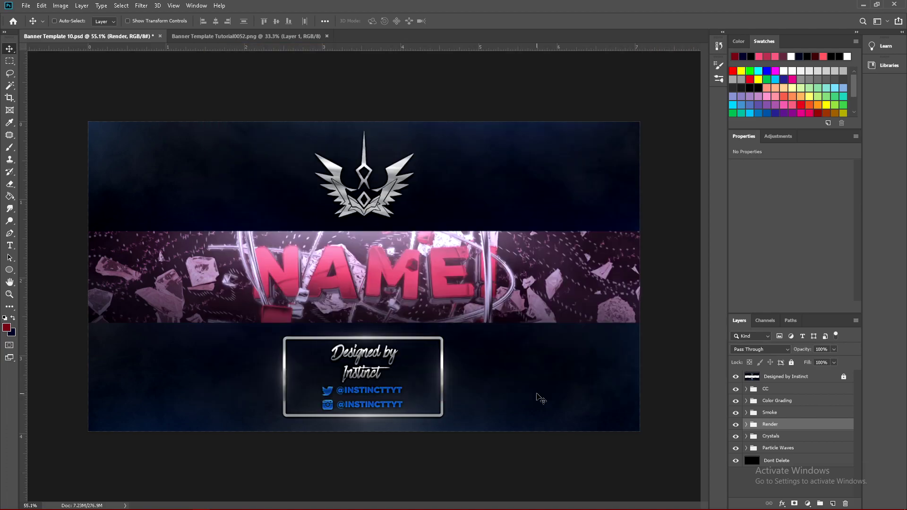